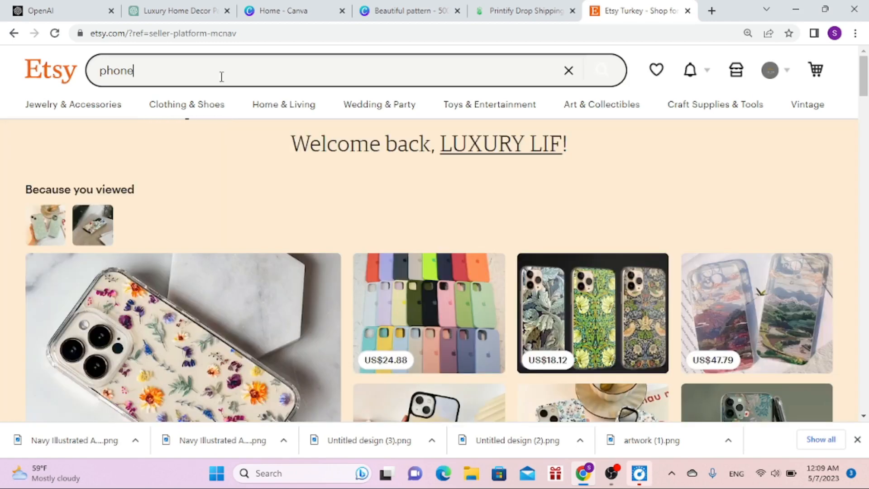
# Try to search for phone cases using the suggested term, and open the US$12.99 blue wild flowers phone case from the homepage recommendations
pyautogui.click(221, 76)
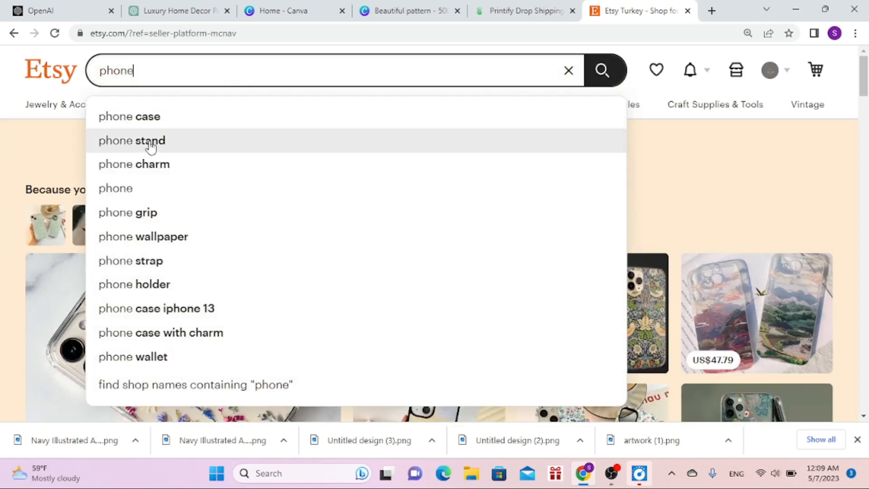
pyautogui.click(172, 119)
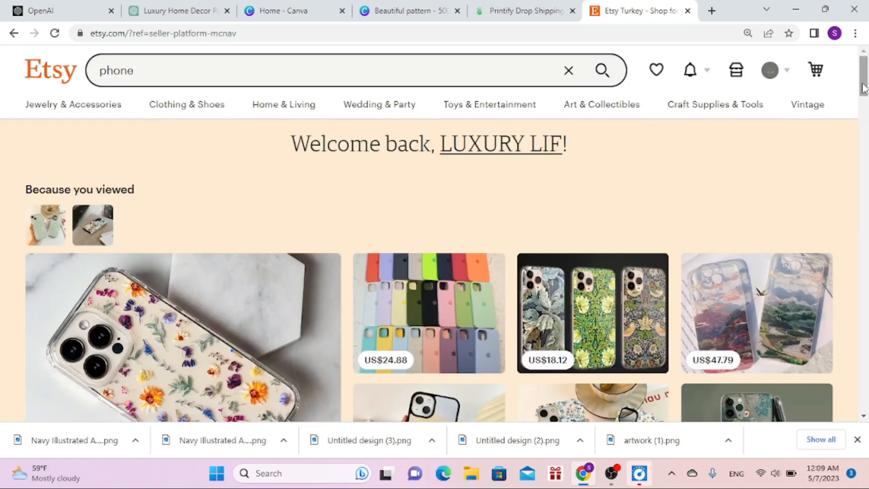
pyautogui.moveTo(863, 87)
pyautogui.mouseDown()
pyautogui.moveTo(865, 132)
pyautogui.moveTo(865, 86)
pyautogui.moveTo(866, 94)
pyautogui.mouseUp()
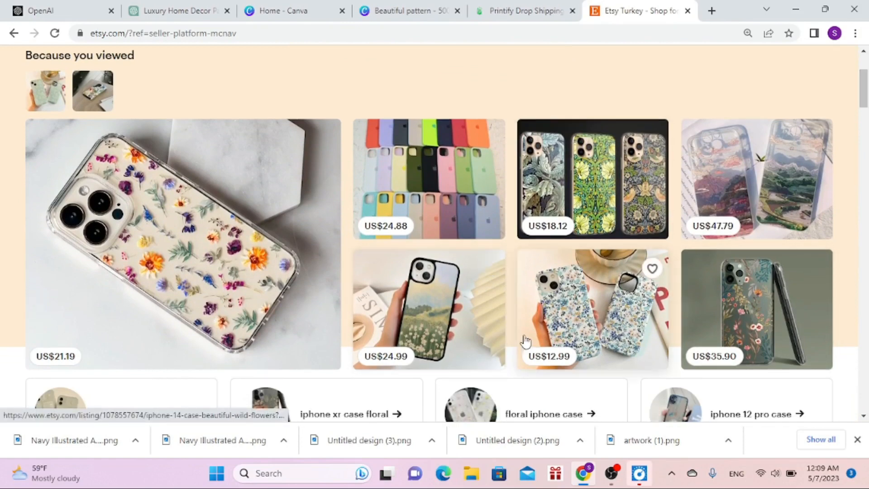
pyautogui.click(579, 325)
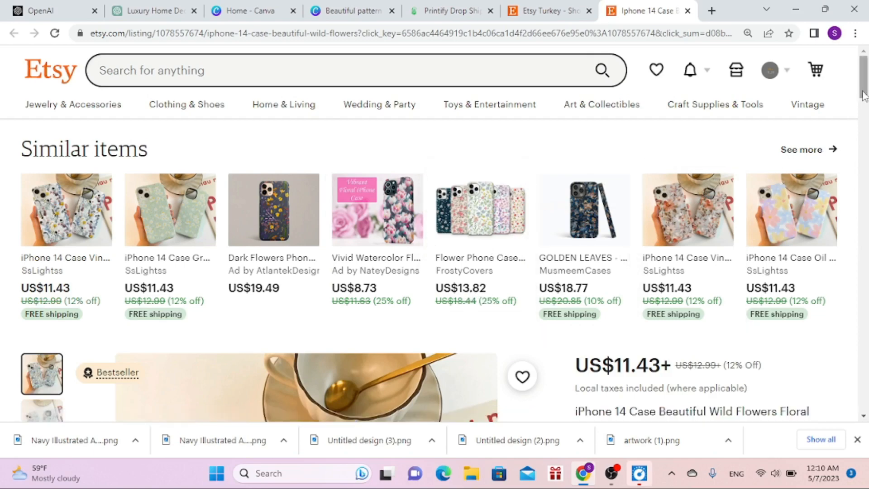
# Look through the first few product photos of the wild flowers iPhone 14 case listing and return to the main photo
pyautogui.moveTo(862, 95); pyautogui.dragTo(864, 130)
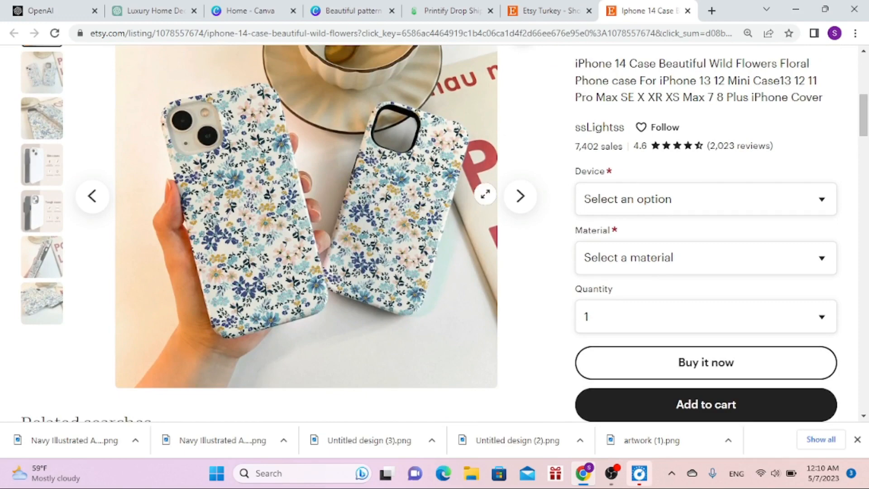
pyautogui.click(521, 202)
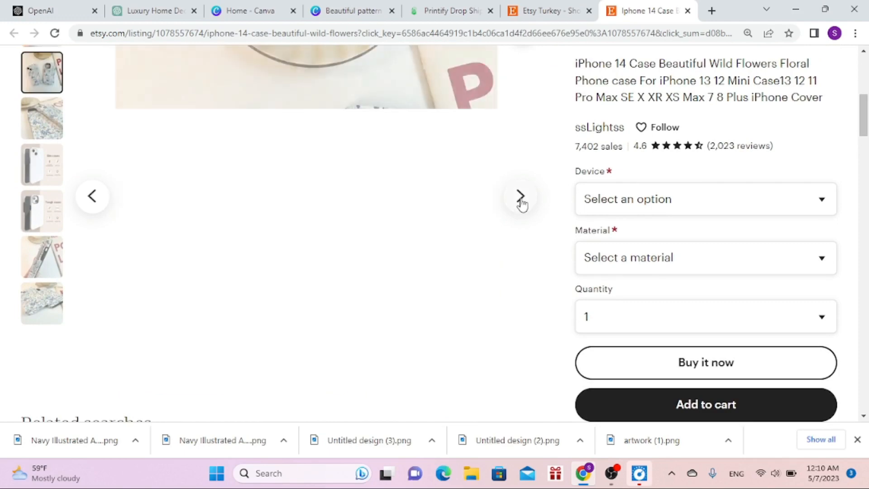
pyautogui.click(520, 203)
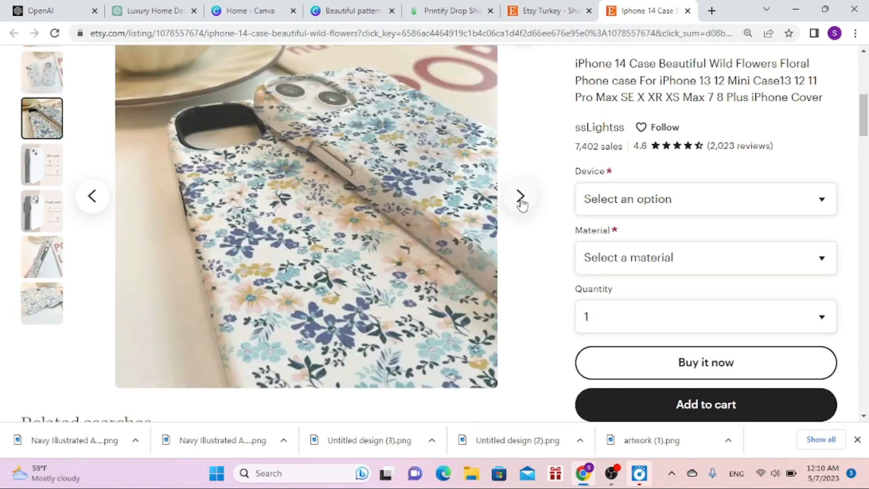
pyautogui.click(520, 203)
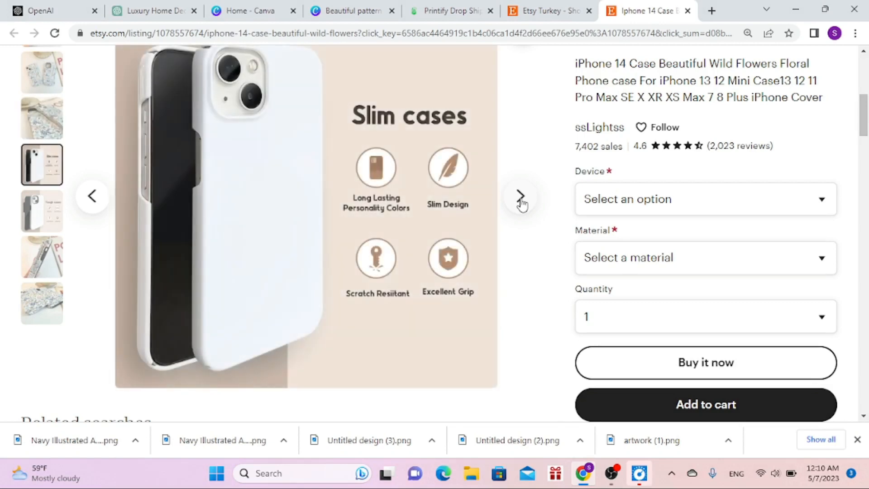
pyautogui.click(94, 208)
pyautogui.click(94, 208)
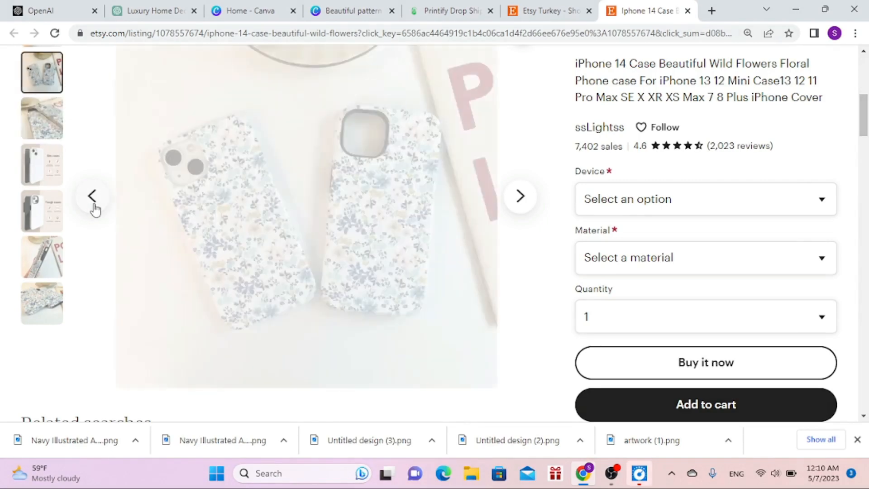
pyautogui.click(95, 208)
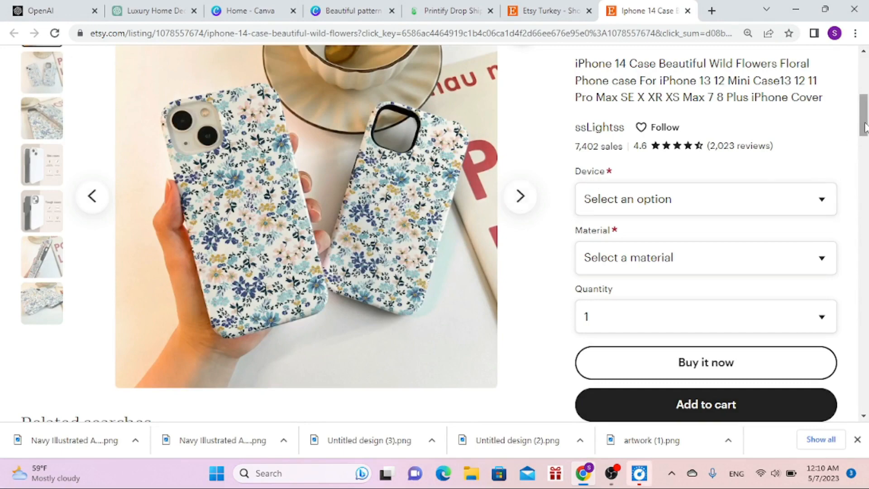
# Search the marketplace for "pillow covers" using the suggested search term
pyautogui.moveTo(864, 122); pyautogui.dragTo(864, 47)
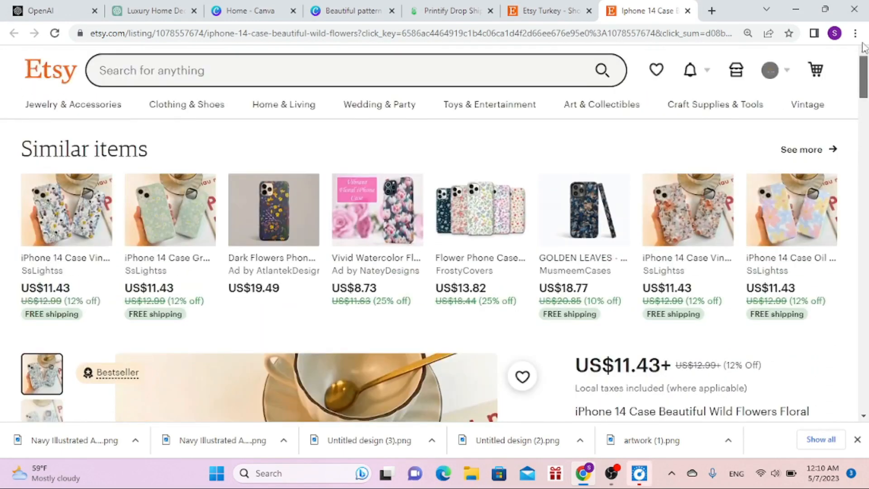
pyautogui.click(324, 75)
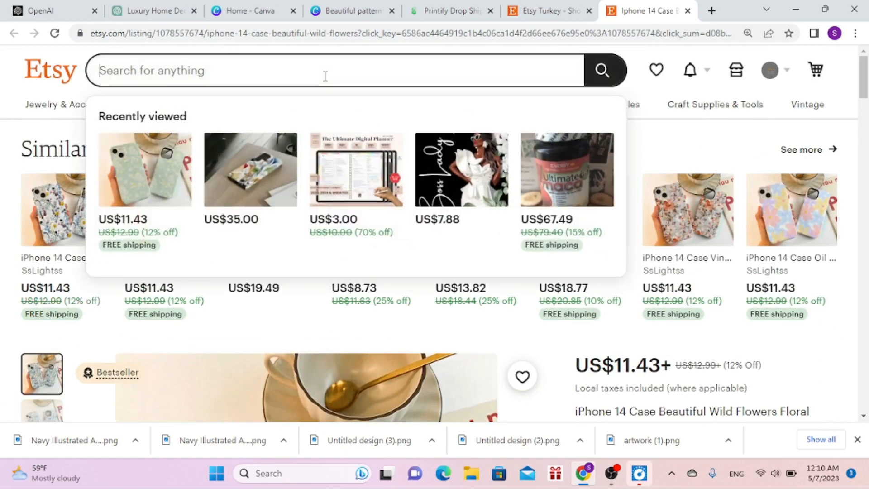
pyautogui.write('pillo')
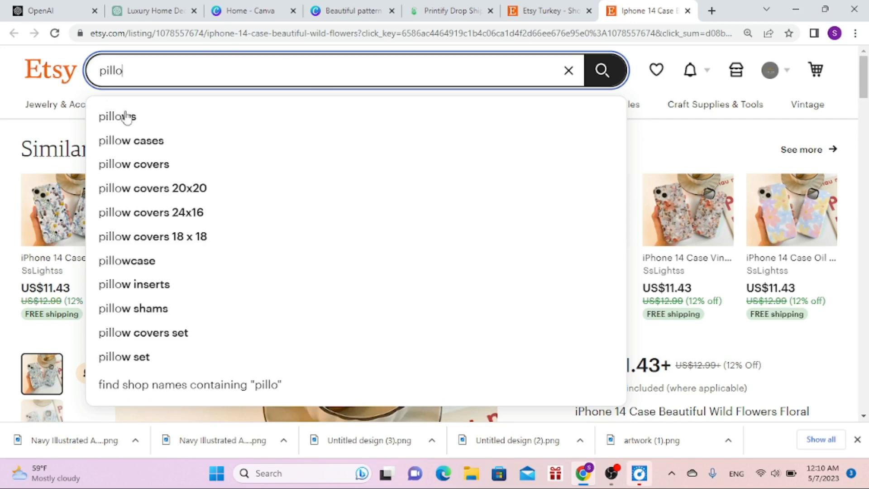
pyautogui.click(154, 164)
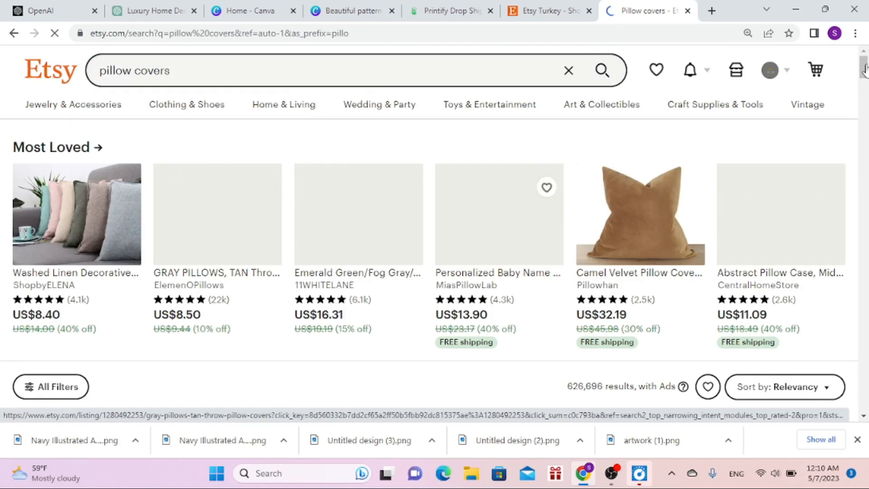
# Open the Yellow Floral Pillow Cover listing from the search results and view its photos up to the single yellow flower pillow
pyautogui.moveTo(864, 69); pyautogui.dragTo(864, 124)
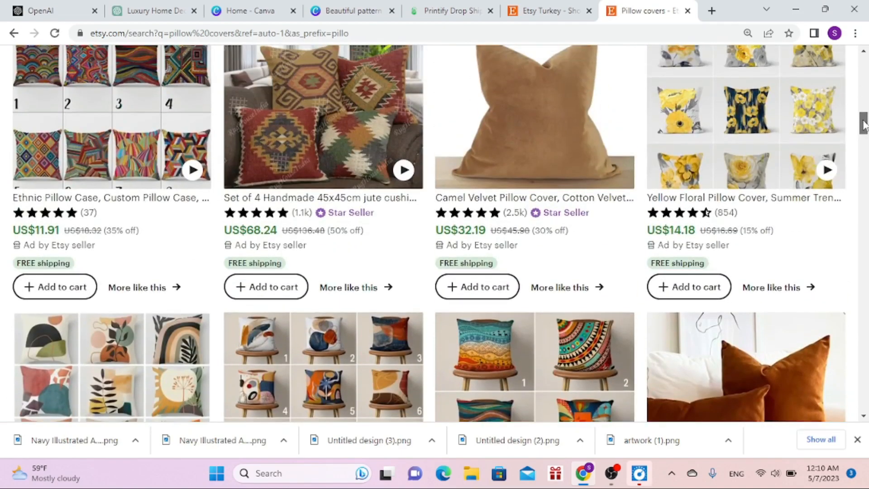
pyautogui.click(823, 123)
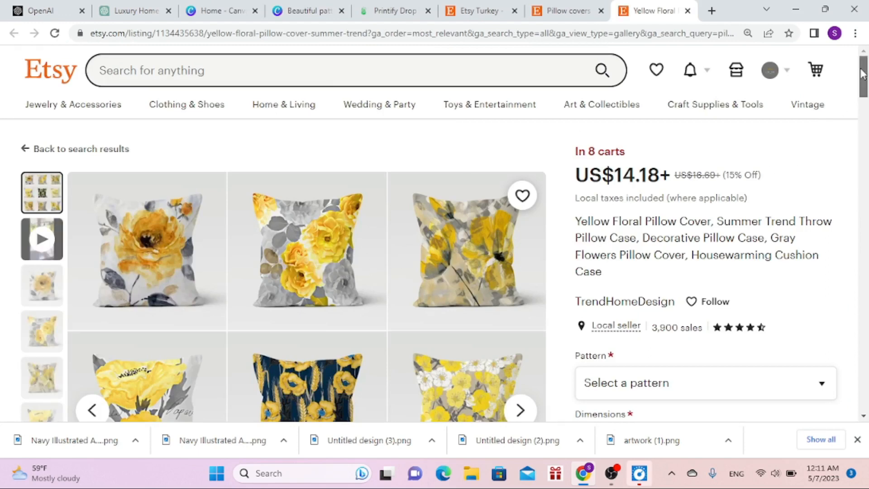
pyautogui.moveTo(863, 72); pyautogui.dragTo(864, 86)
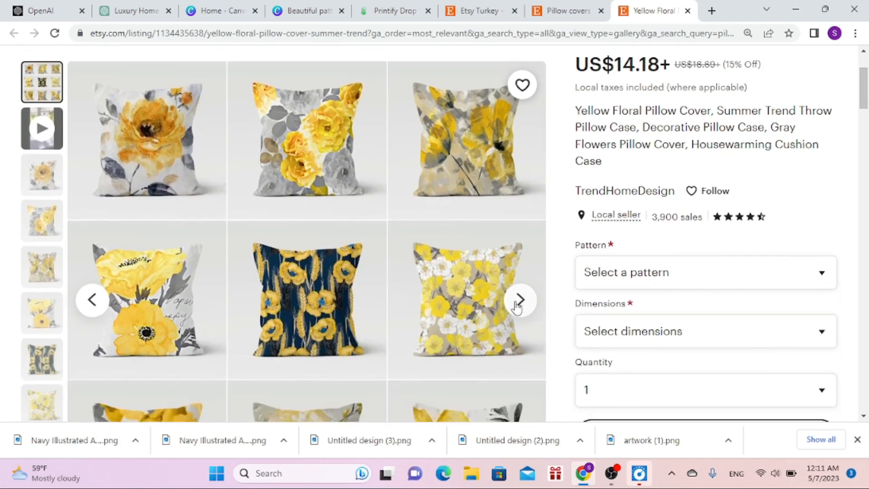
pyautogui.click(517, 306)
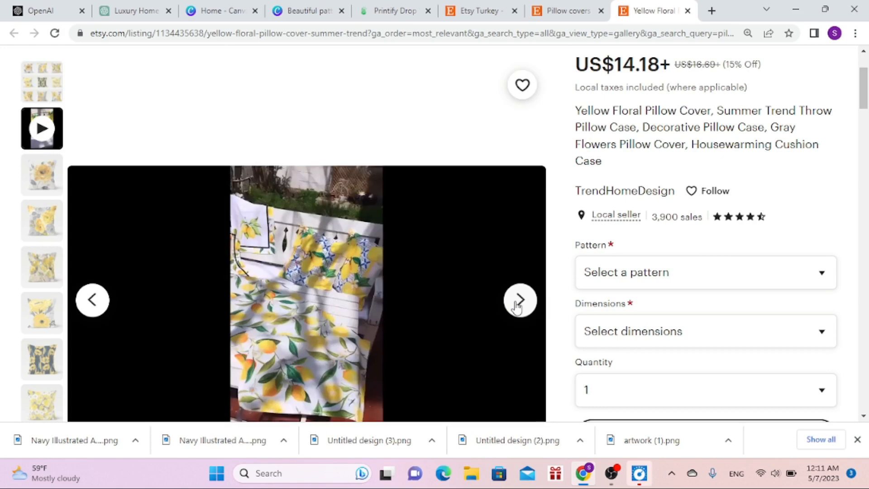
pyautogui.click(517, 306)
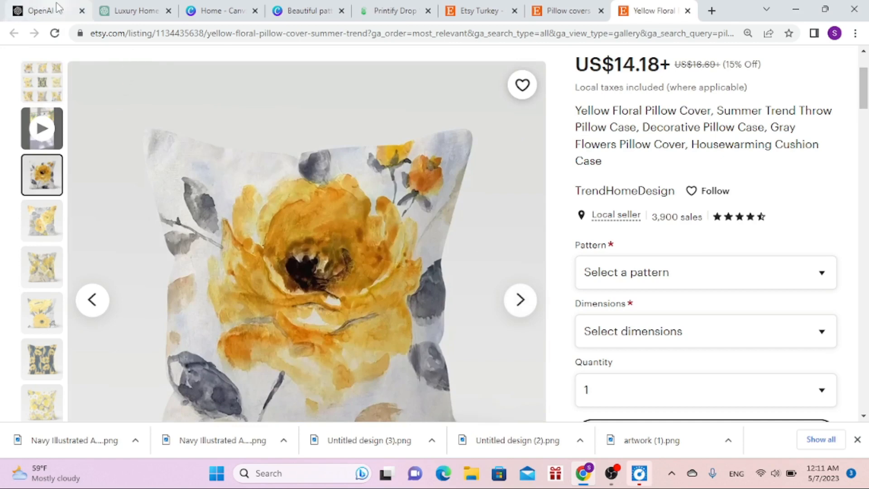
# Switch to the OpenAI website and launch ChatGPT from its homepage section
pyautogui.click(55, 13)
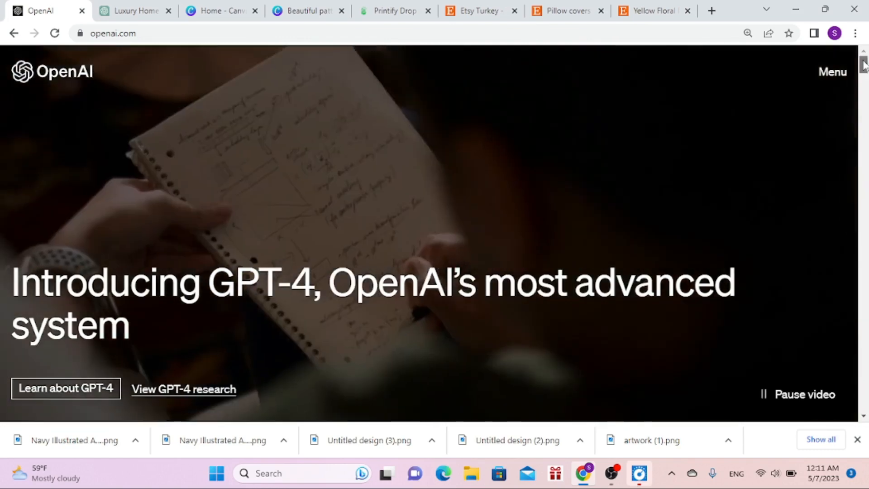
pyautogui.scroll(-2, 864, 70)
pyautogui.moveTo(864, 68); pyautogui.dragTo(865, 75)
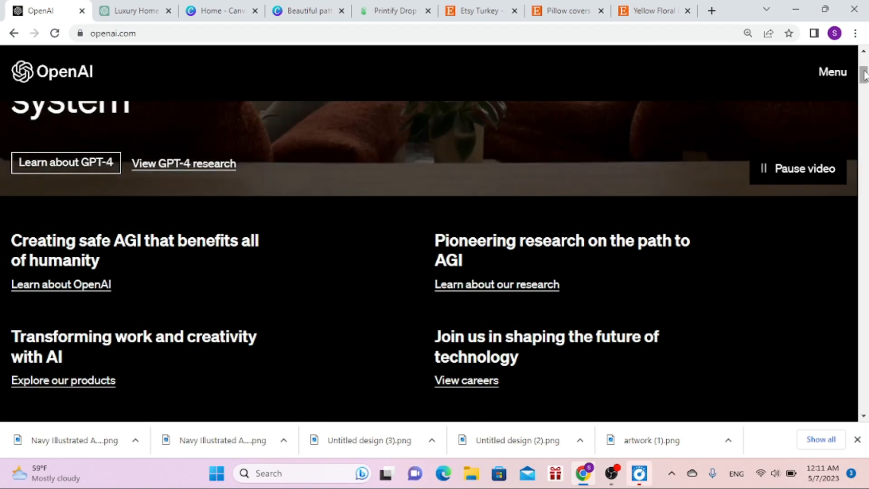
pyautogui.moveTo(863, 74); pyautogui.dragTo(864, 83)
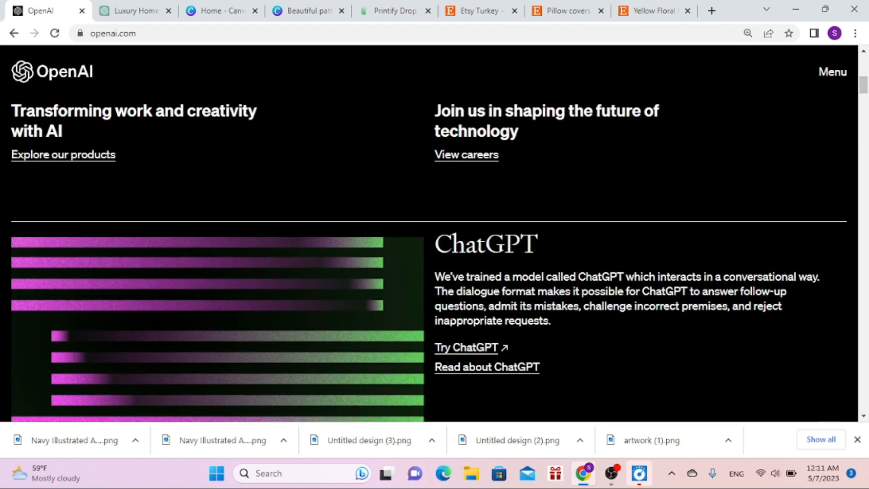
pyautogui.click(461, 348)
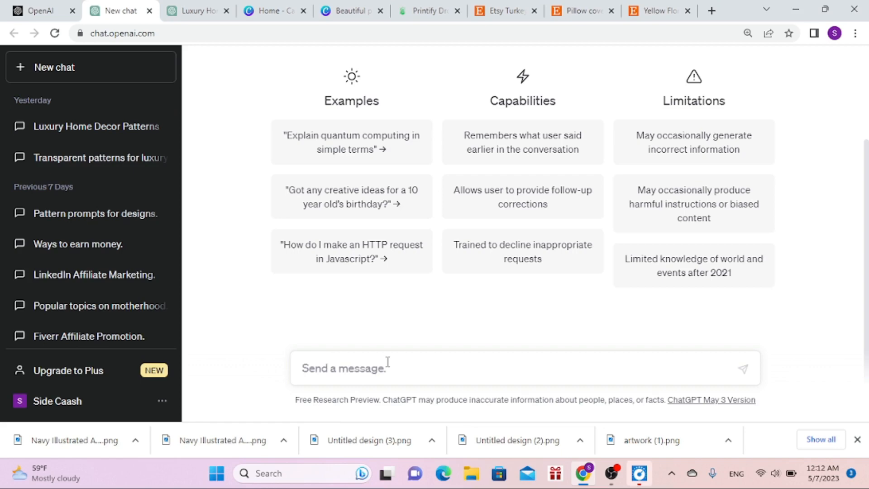
# Open the saved "Luxury Home Decor Patterns" chat and review the phone case product description and its SEO keywords
pyautogui.click(157, 136)
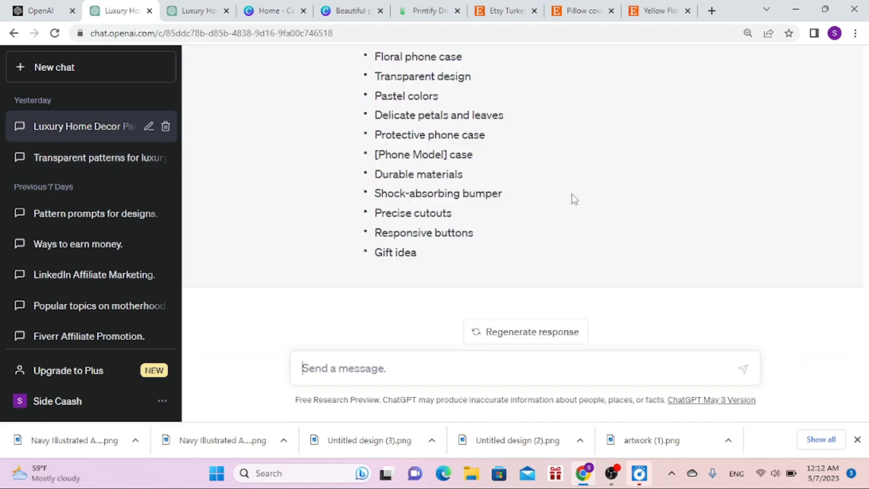
pyautogui.scroll(5, 866, 209)
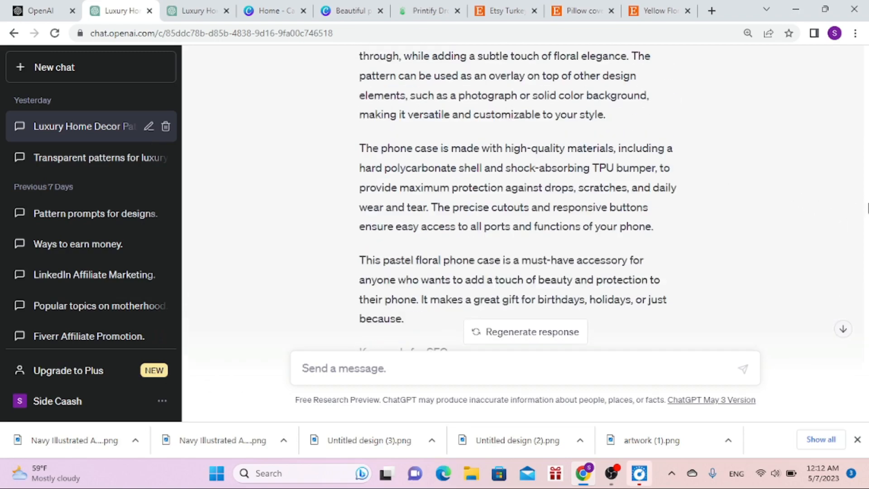
pyautogui.scroll(5, 867, 192)
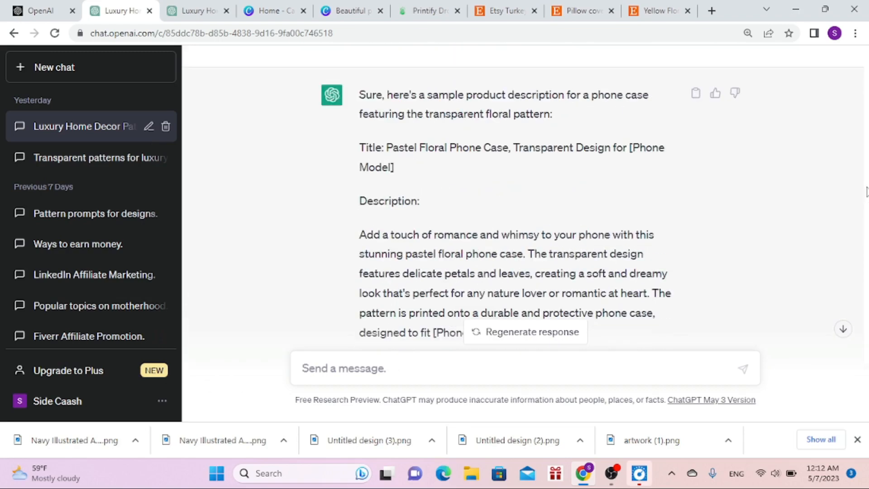
pyautogui.scroll(7, 867, 192)
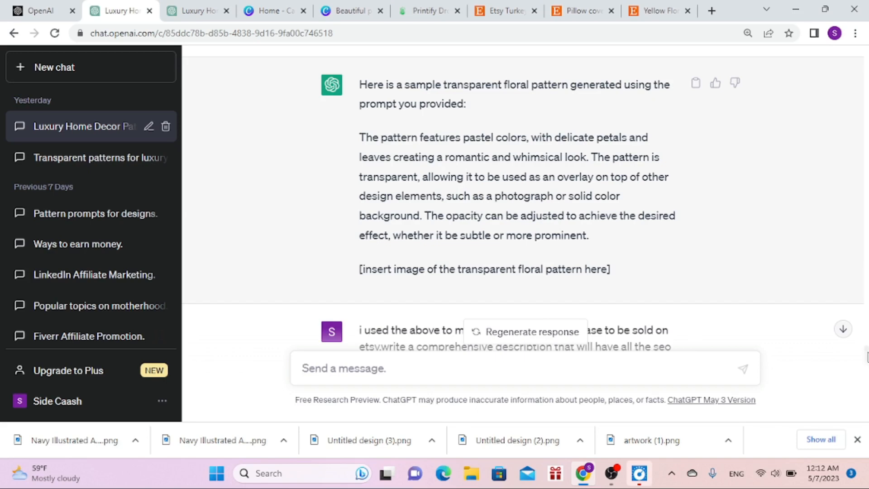
pyautogui.click(843, 330)
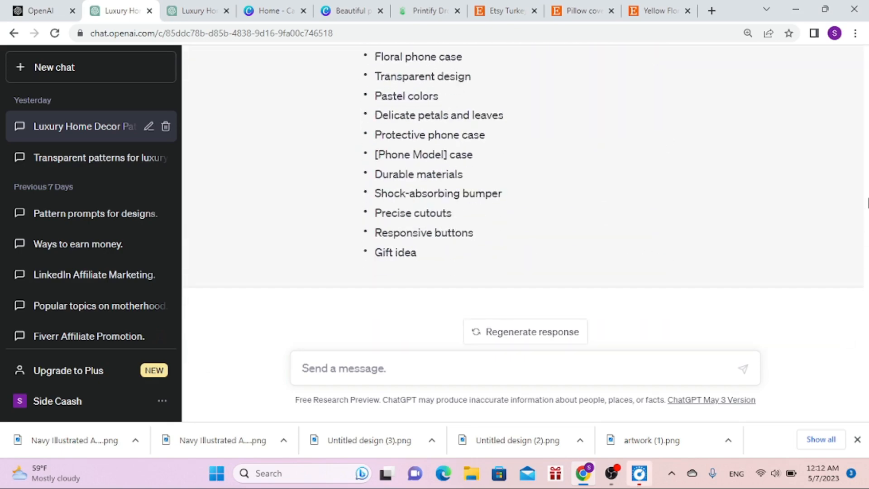
# Examine the chat's earlier replies on phone back cover dimensions and the numbered transparent pattern prompts, ending at the Floral prompt
pyautogui.scroll(7, 867, 194)
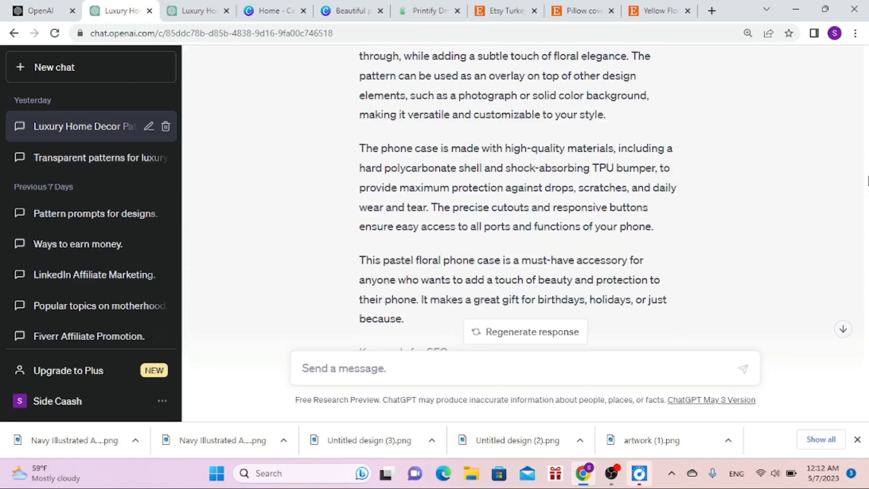
pyautogui.scroll(5, 865, 180)
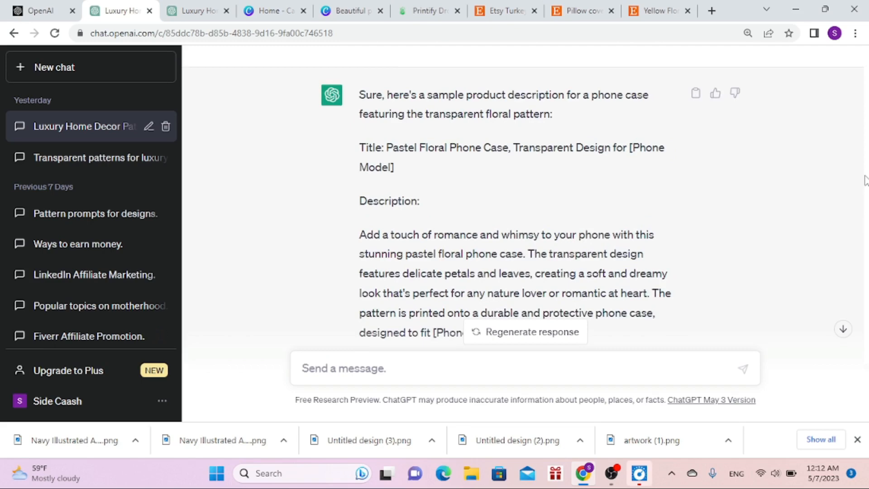
pyautogui.scroll(5, 865, 180)
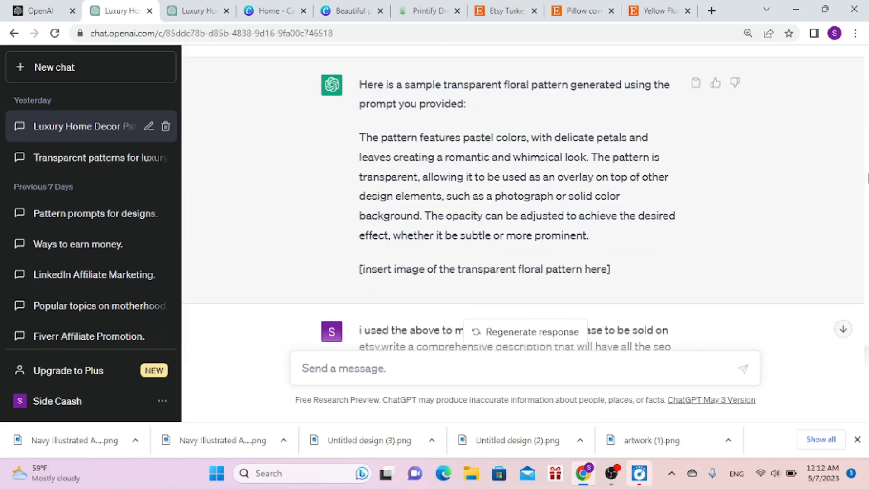
pyautogui.scroll(5, 865, 180)
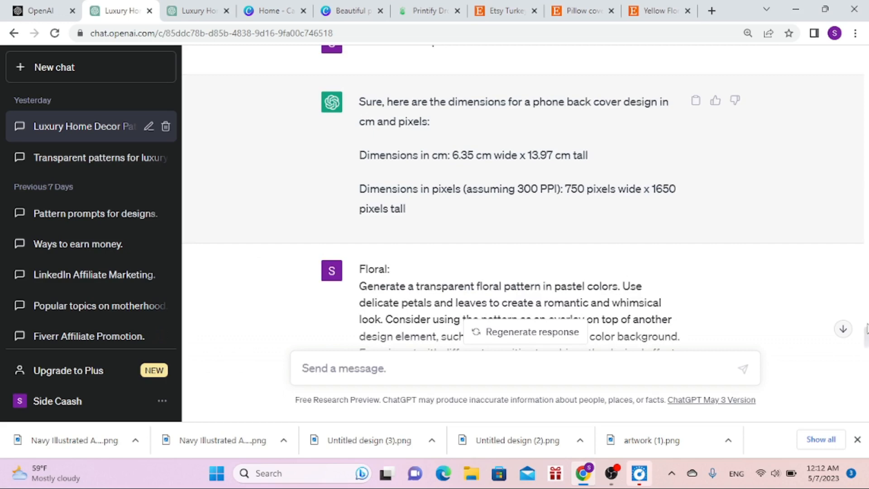
pyautogui.moveTo(866, 324); pyautogui.dragTo(867, 310)
pyautogui.click(866, 299)
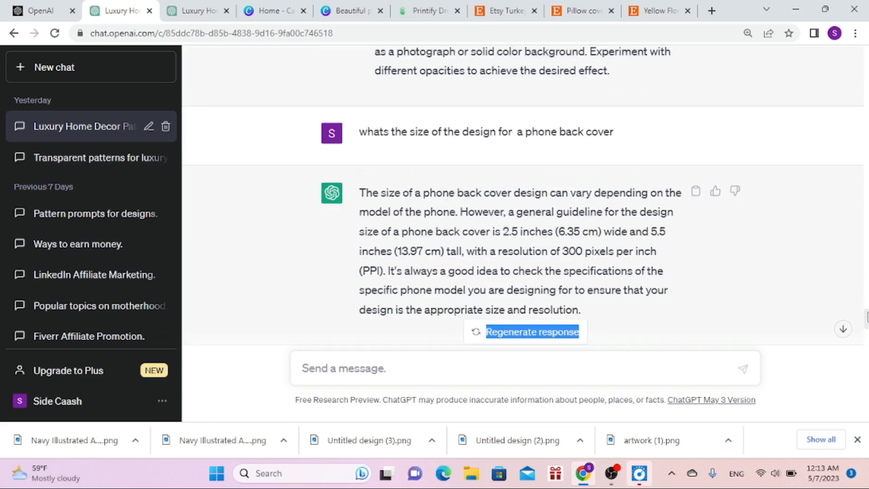
pyautogui.moveTo(866, 317); pyautogui.dragTo(861, 240)
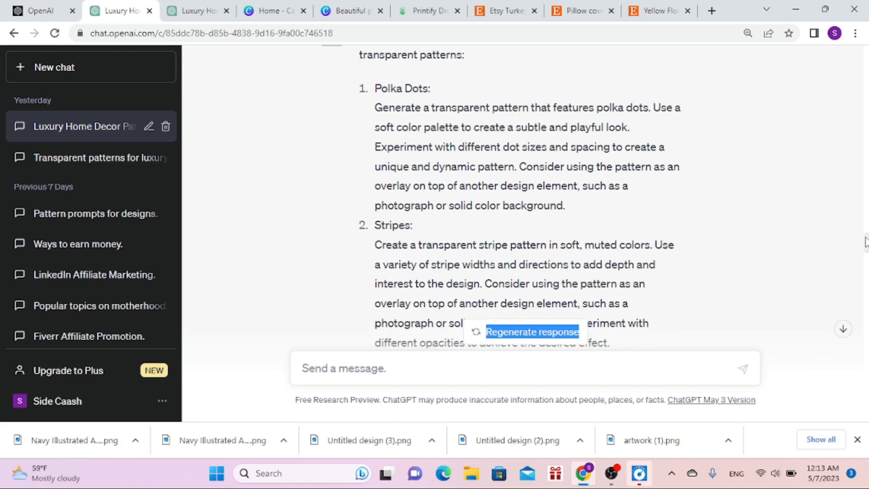
pyautogui.moveTo(865, 241); pyautogui.dragTo(865, 283)
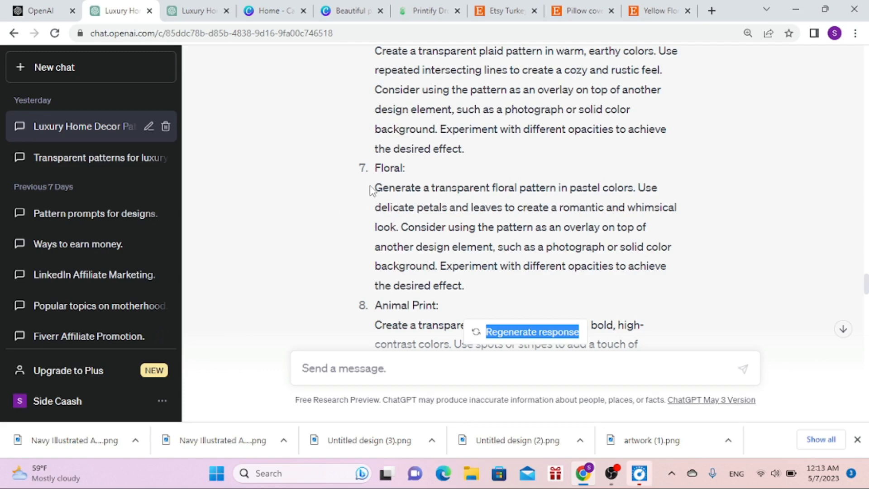
# Copy the full text of the Floral pattern prompt from the chat and switch to the Canva home page
pyautogui.moveTo(371, 187); pyautogui.dragTo(540, 292)
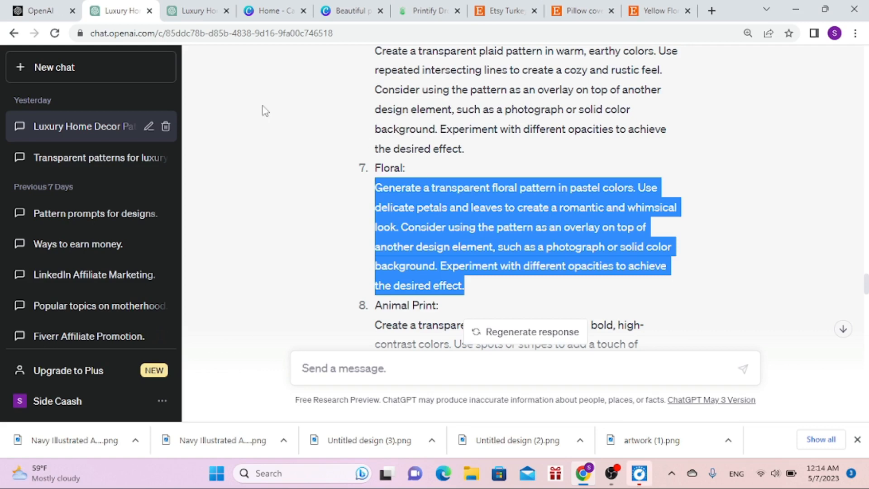
pyautogui.click(271, 7)
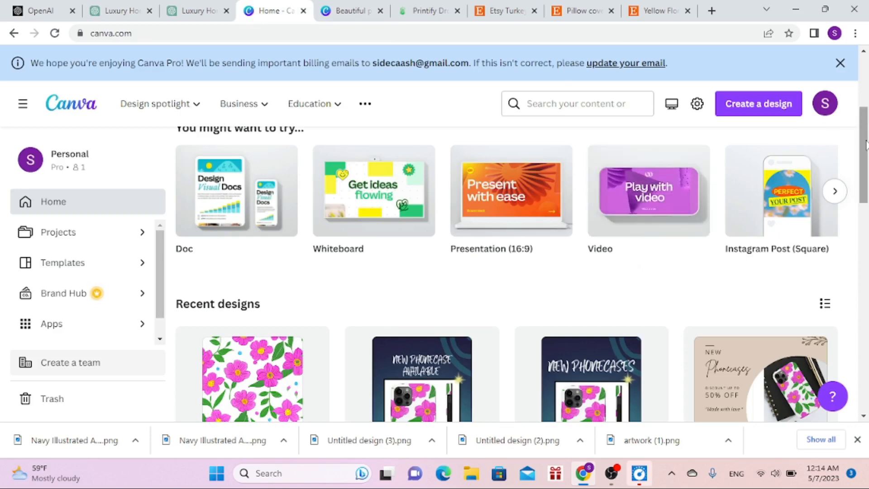
pyautogui.moveTo(865, 143); pyautogui.dragTo(866, 79)
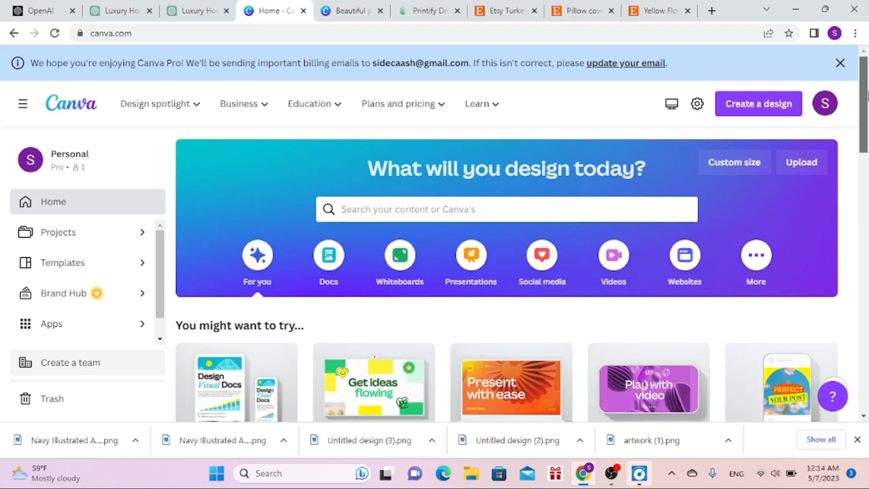
pyautogui.scroll(-1, 867, 91)
pyautogui.moveTo(867, 102); pyautogui.dragTo(867, 109)
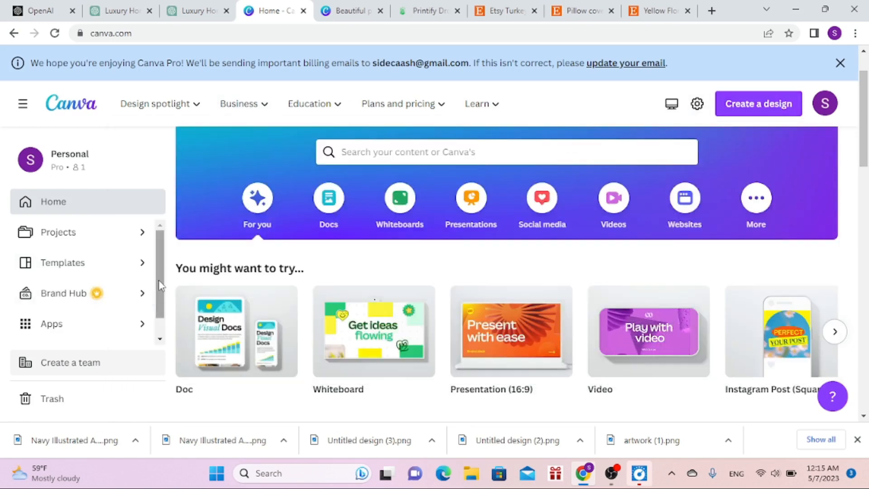
# Create a new blank custom-size design of 5000 × 5000 px
pyautogui.click(754, 107)
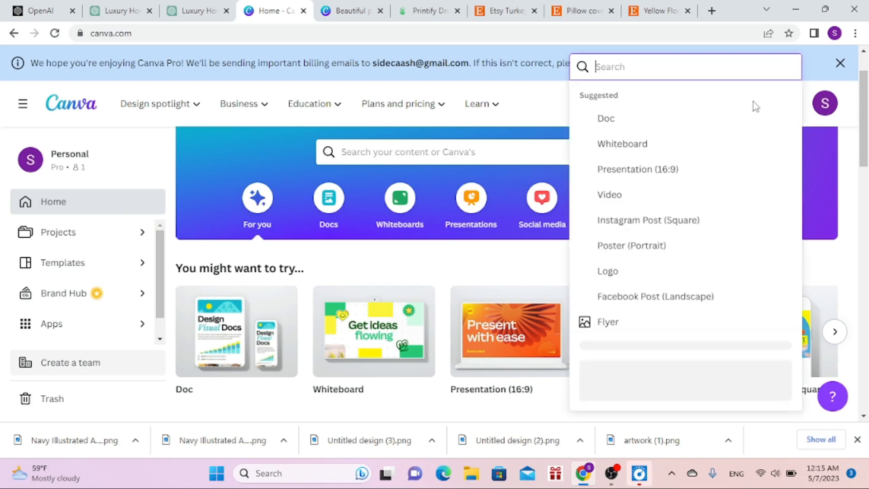
pyautogui.click(688, 382)
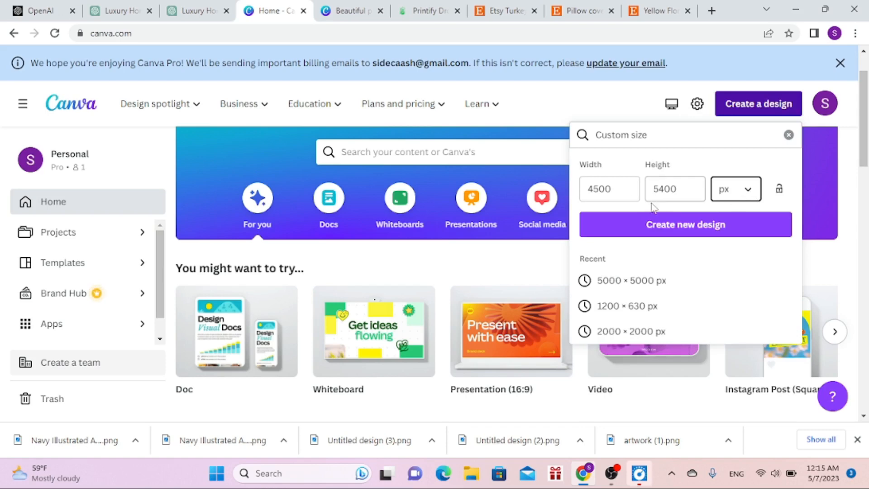
pyautogui.click(621, 190)
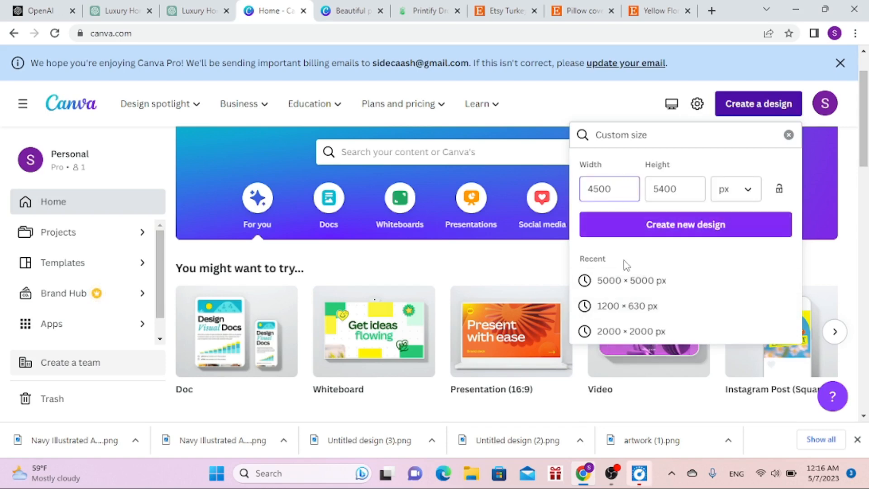
pyautogui.click(627, 280)
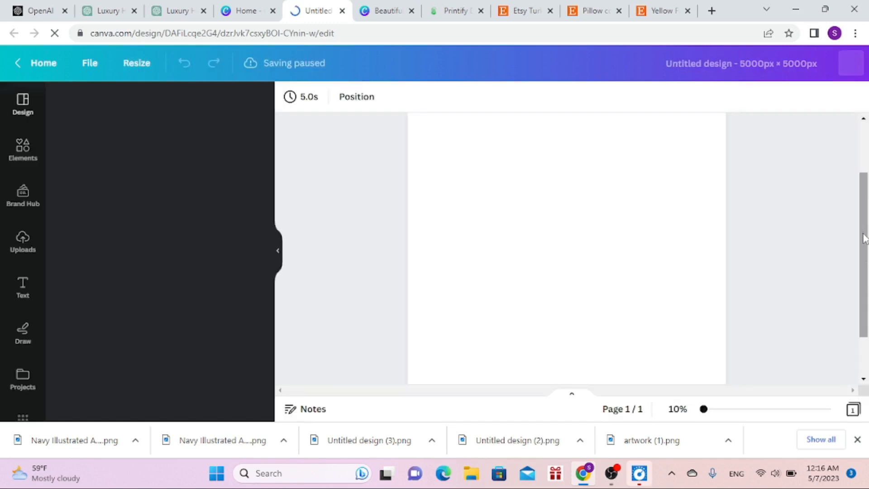
# Generate images in the Text to Image app from the copied Floral prompt and place the purple flower image on the page
pyautogui.moveTo(863, 229); pyautogui.dragTo(863, 201)
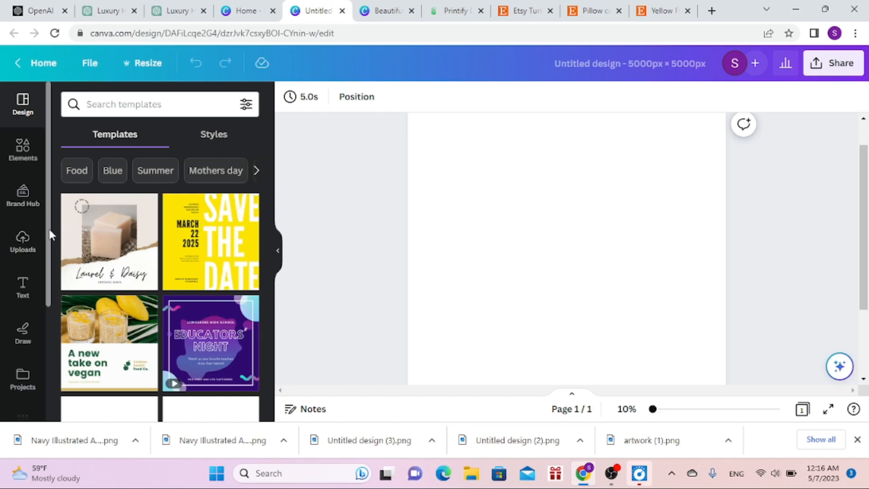
pyautogui.moveTo(47, 232); pyautogui.dragTo(54, 286)
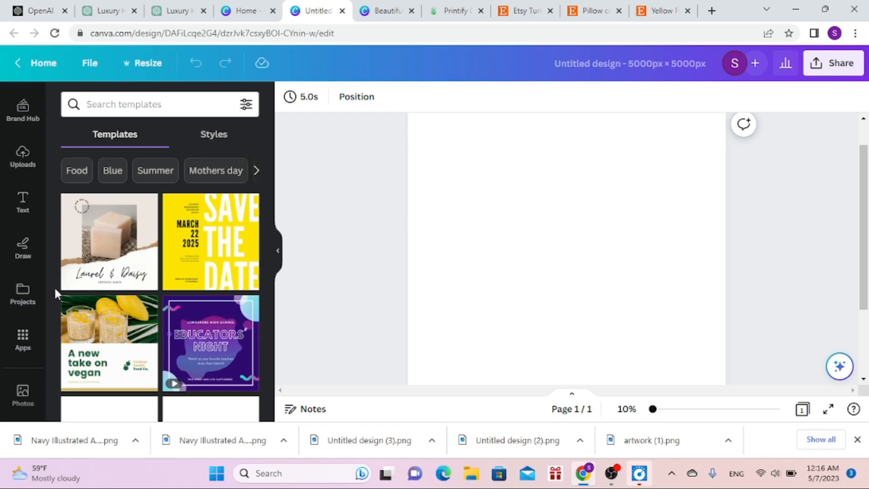
pyautogui.click(29, 344)
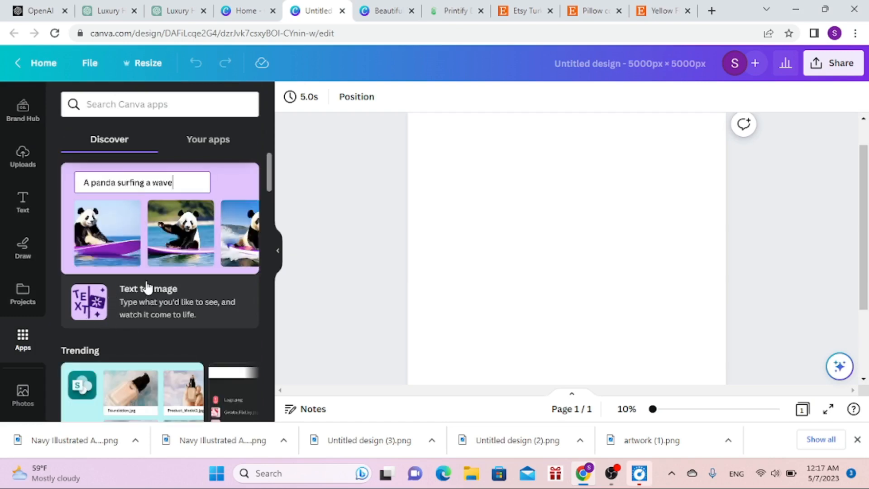
pyautogui.click(175, 311)
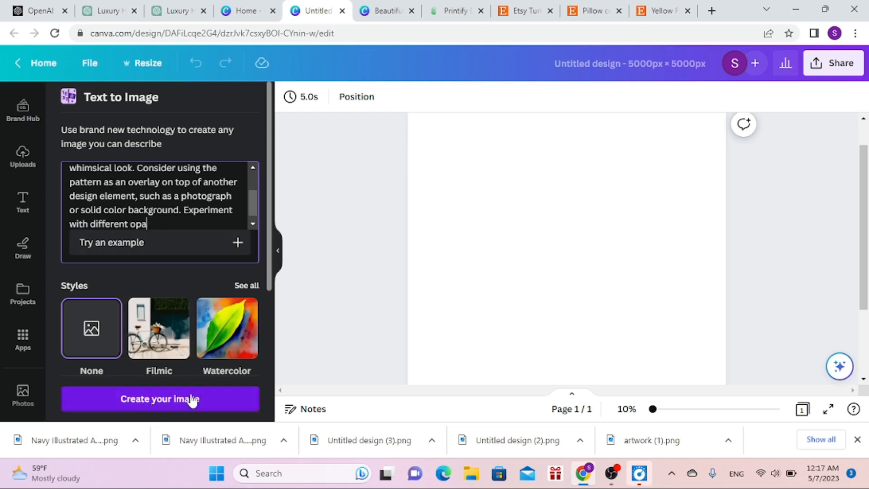
pyautogui.click(147, 403)
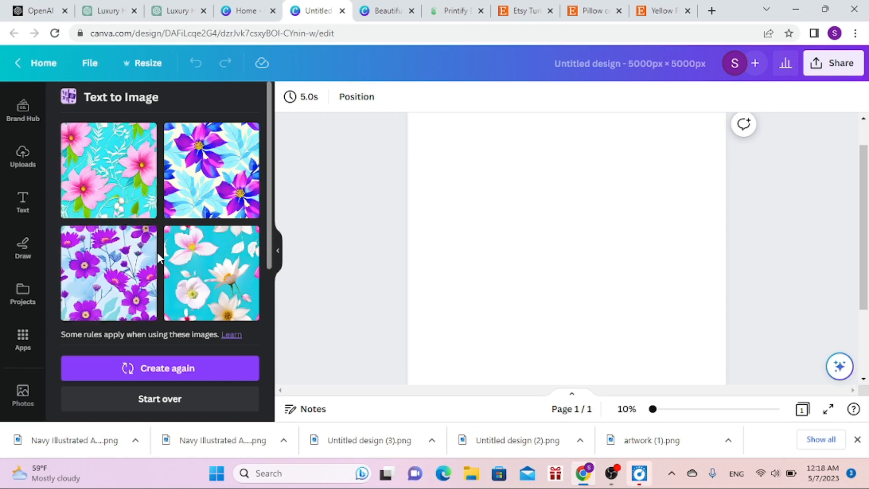
pyautogui.click(103, 293)
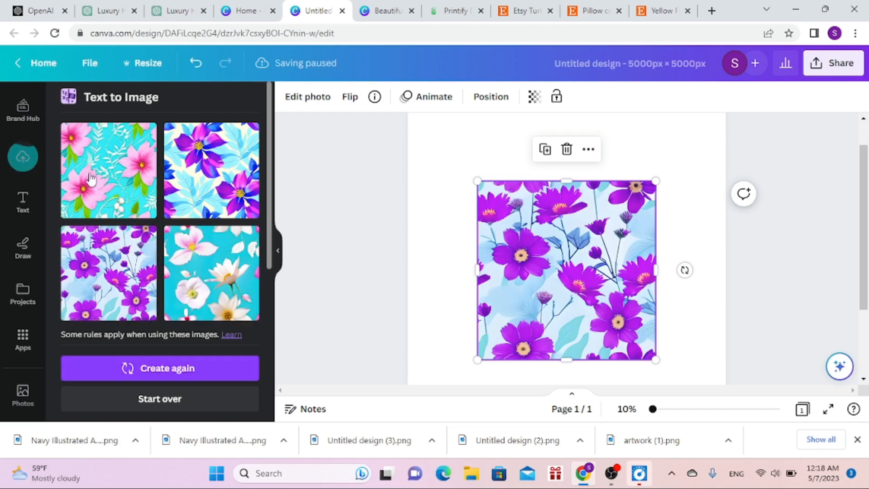
# Generate another set of images and replace the purple flower image on the page with the blue one showing pink flowers and daisies
pyautogui.click(160, 373)
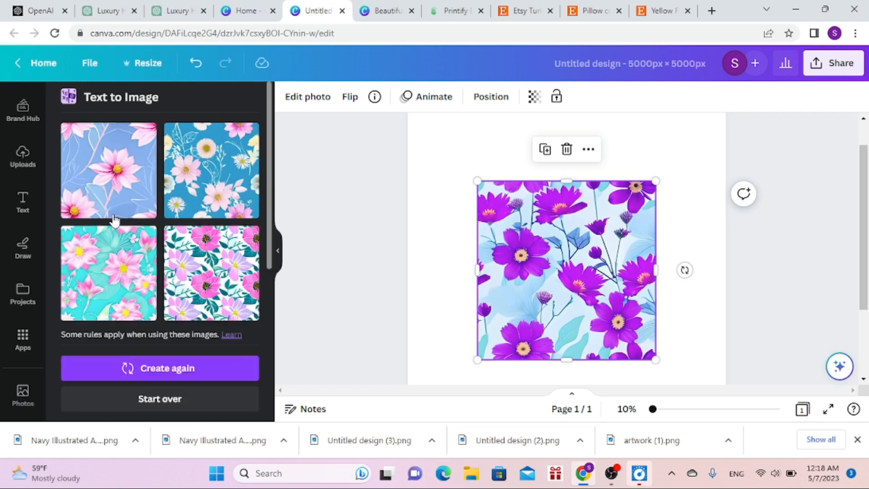
pyautogui.click(201, 195)
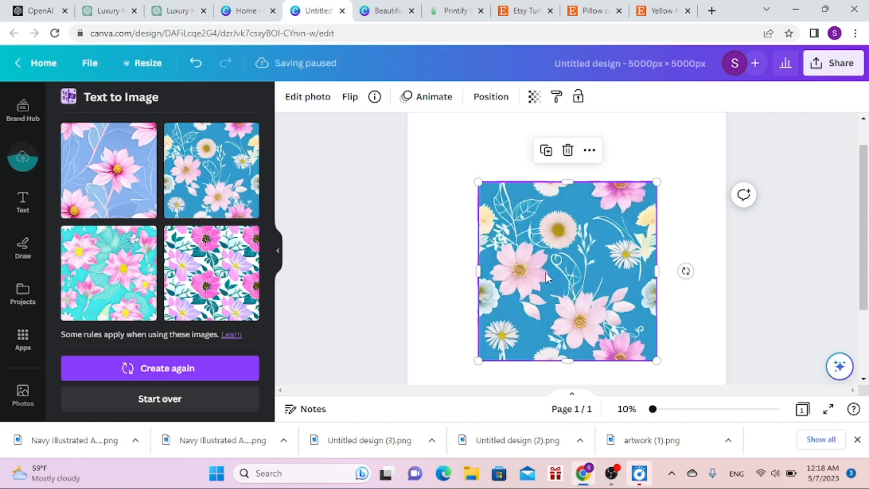
pyautogui.moveTo(546, 273); pyautogui.dragTo(475, 203)
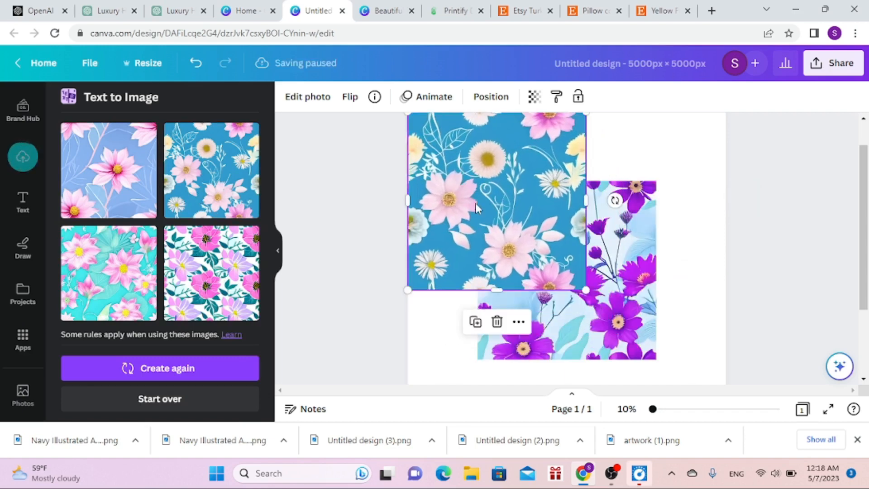
pyautogui.click(600, 337)
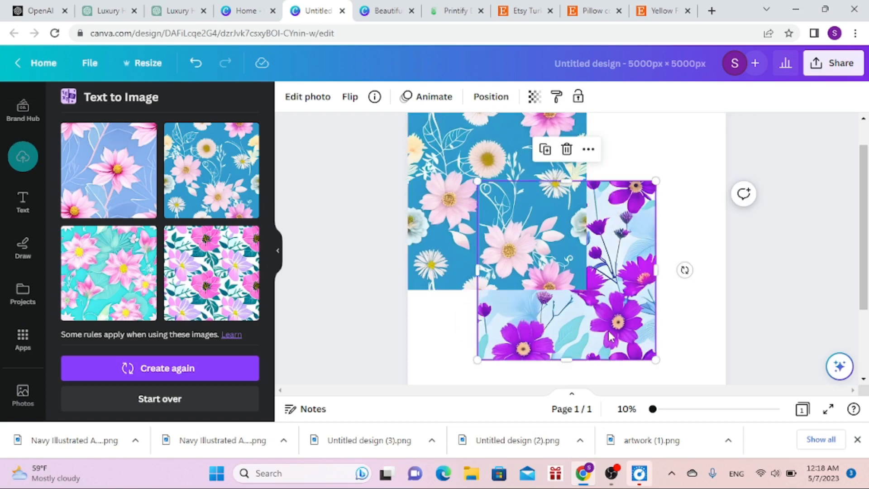
pyautogui.click(566, 150)
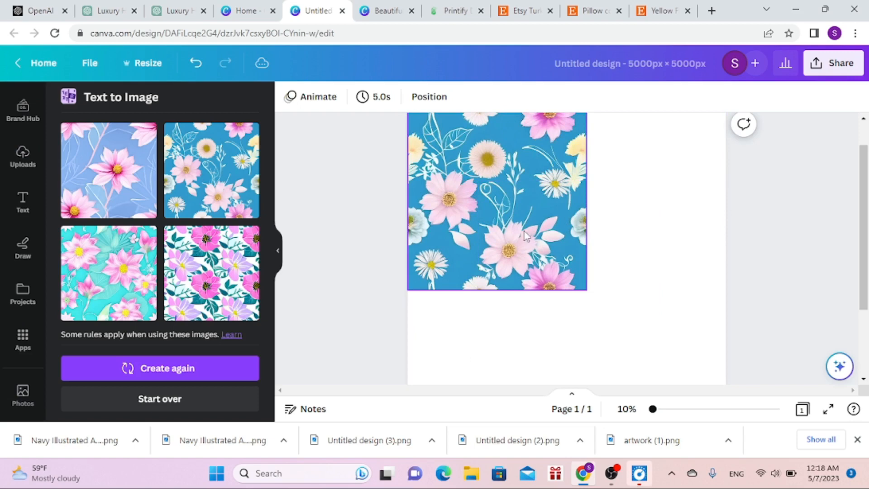
# Move the blue floral image to the page's upper-left quarter, snapping its right and bottom edges to the page's centre lines
pyautogui.moveTo(524, 236); pyautogui.dragTo(573, 285)
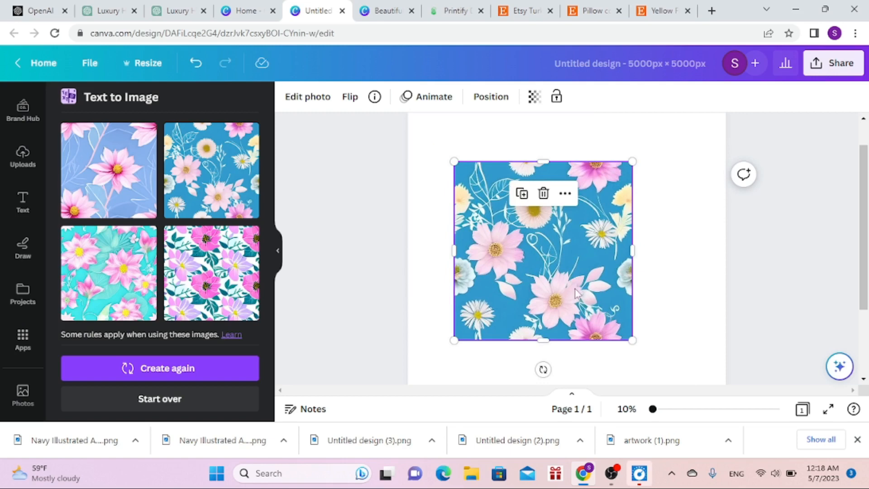
pyautogui.moveTo(576, 292); pyautogui.dragTo(510, 219)
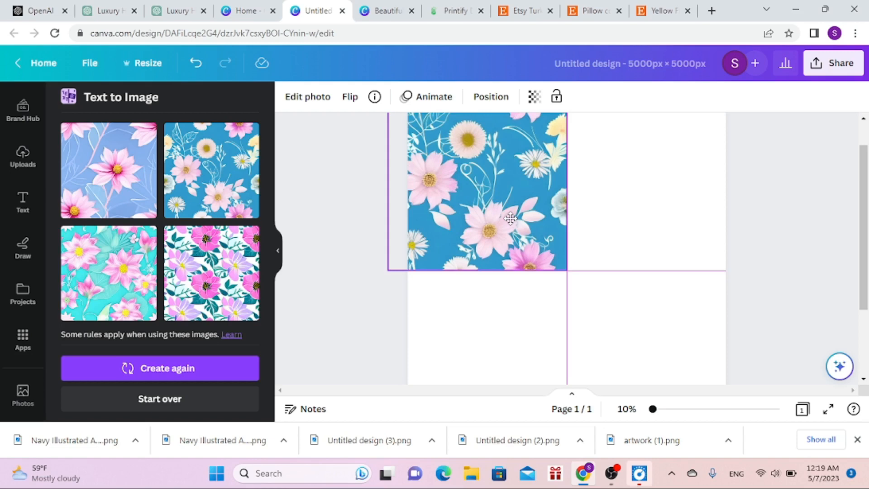
pyautogui.moveTo(510, 218); pyautogui.dragTo(511, 221)
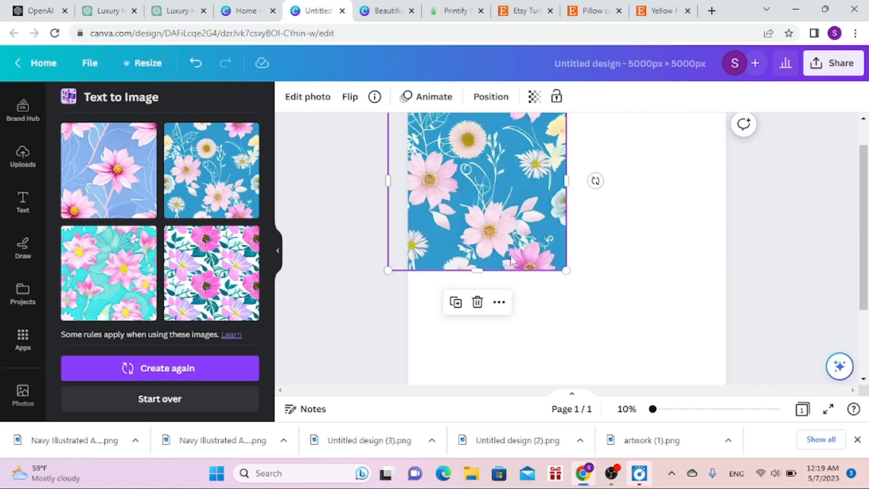
# Duplicate the blue floral image and align the copy edge to edge on its right, covering the page's upper-right quarter
pyautogui.click(456, 303)
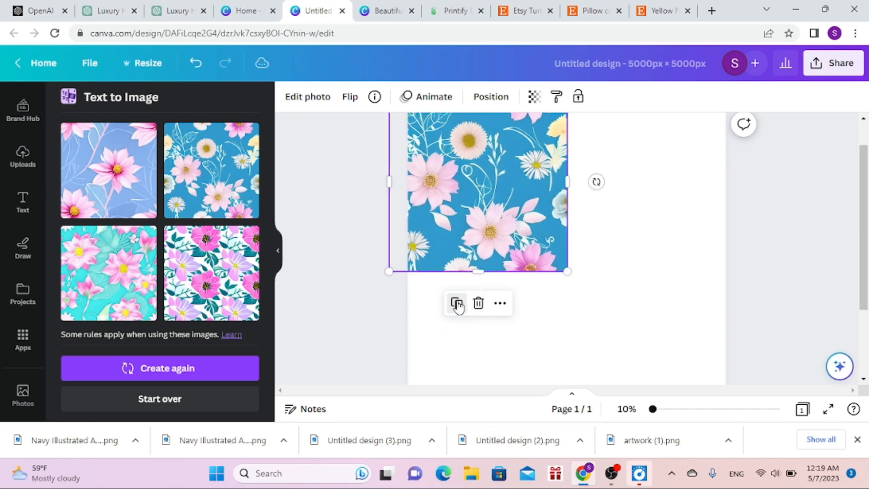
pyautogui.moveTo(515, 230); pyautogui.dragTo(682, 224)
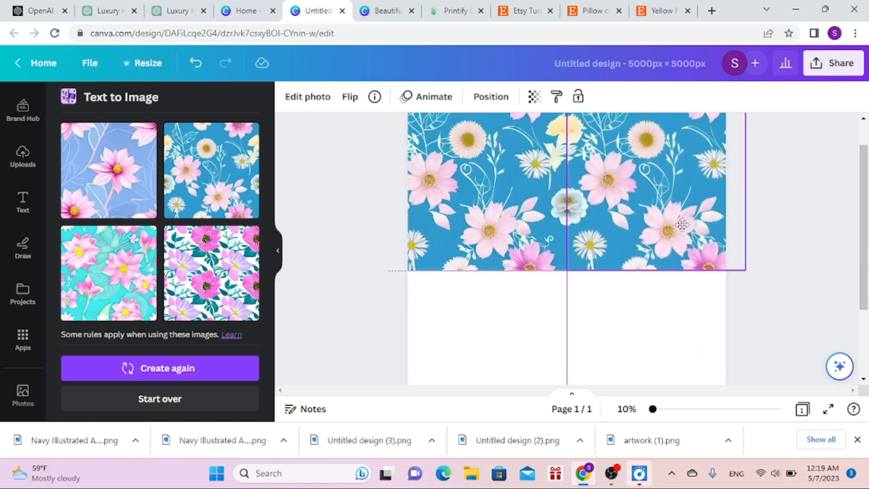
pyautogui.moveTo(682, 224); pyautogui.dragTo(682, 224)
pyautogui.moveTo(690, 217); pyautogui.dragTo(692, 222)
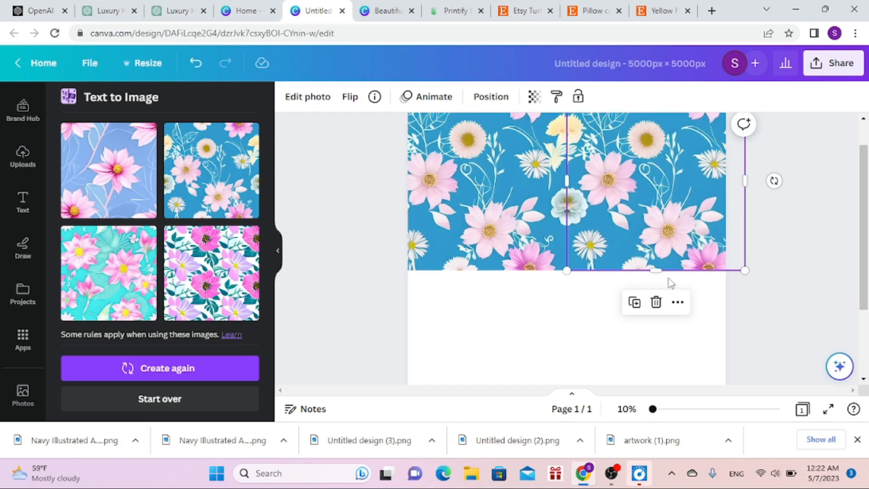
# Duplicate the upper-right floral tile and place the copy directly below it in the page's lower-right quarter
pyautogui.click(632, 303)
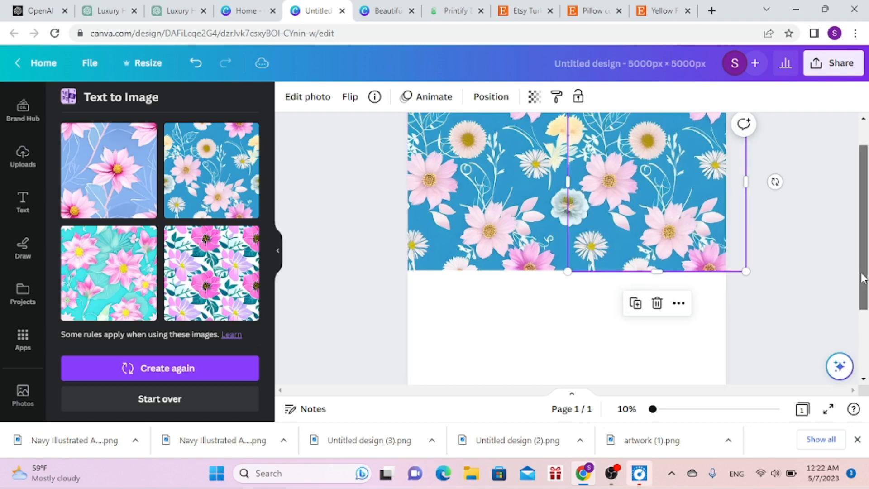
pyautogui.moveTo(862, 276); pyautogui.dragTo(860, 232)
pyautogui.scroll(-2, 862, 266)
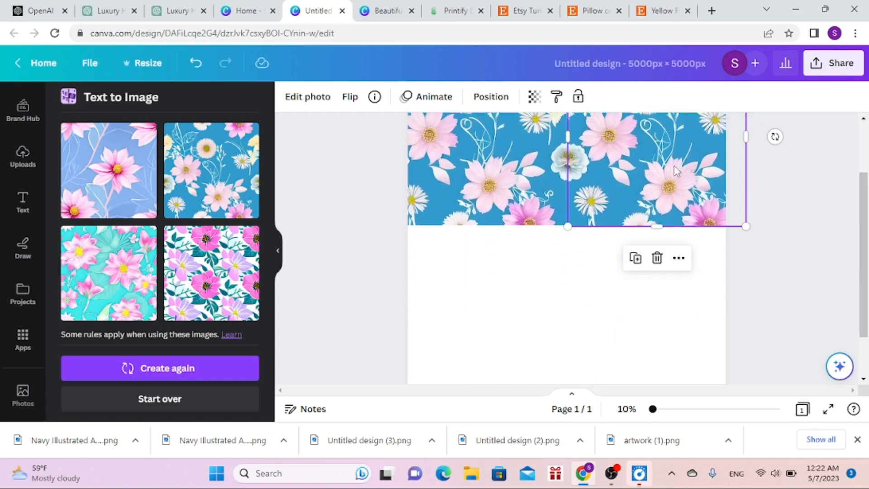
pyautogui.moveTo(676, 171); pyautogui.dragTo(670, 344)
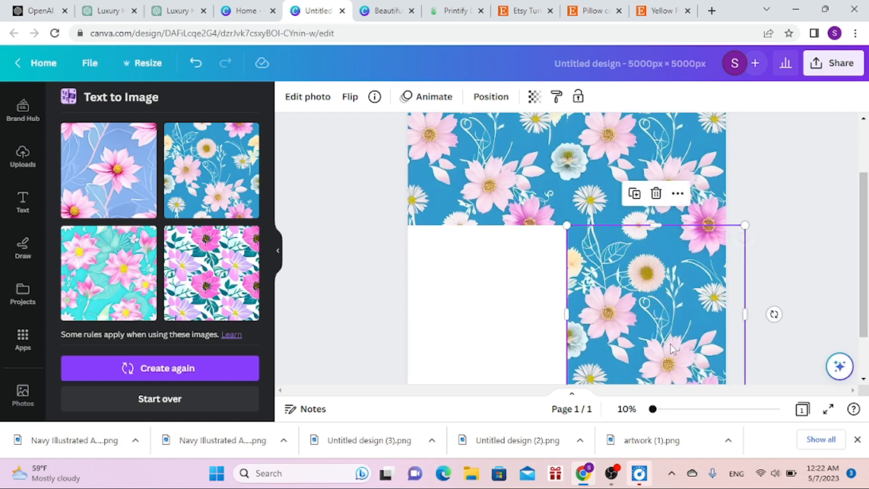
# Set the page background to the blue offered among the photo colors
pyautogui.click(500, 362)
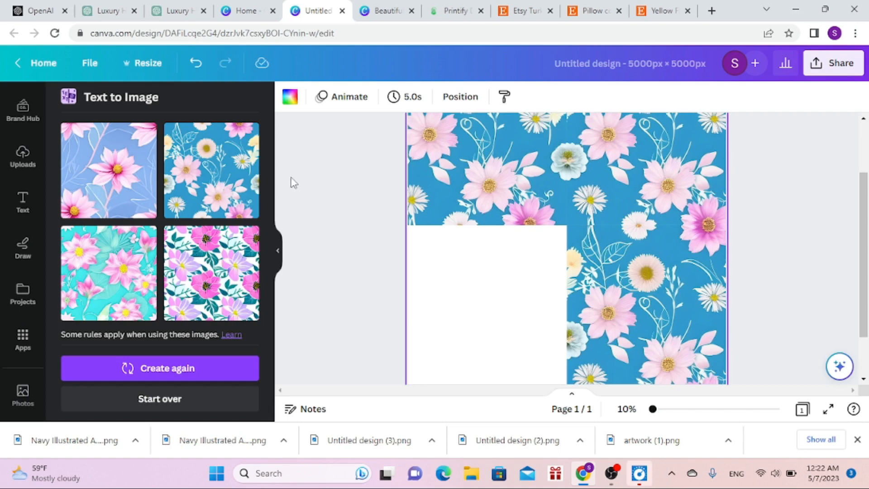
pyautogui.click(290, 96)
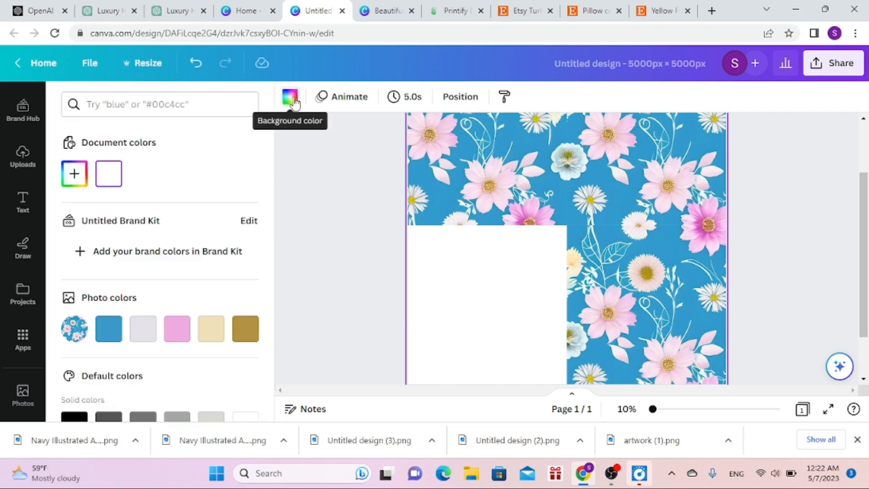
pyautogui.click(116, 337)
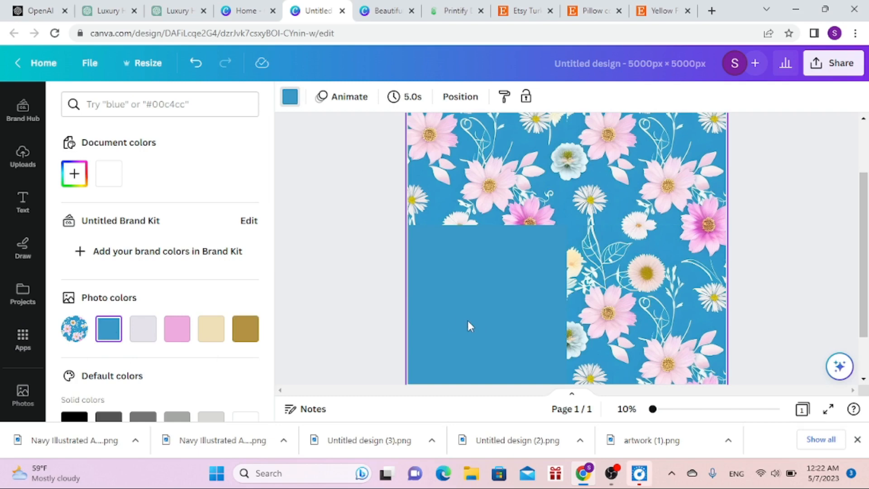
# Duplicate the lower-right floral tile and align the copy in the page's lower-left quarter to complete the two-by-two pattern
pyautogui.click(620, 322)
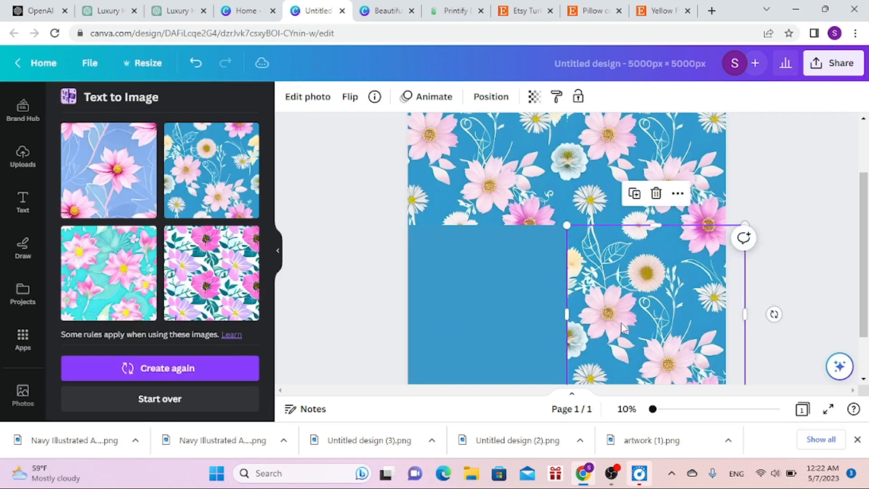
pyautogui.click(633, 194)
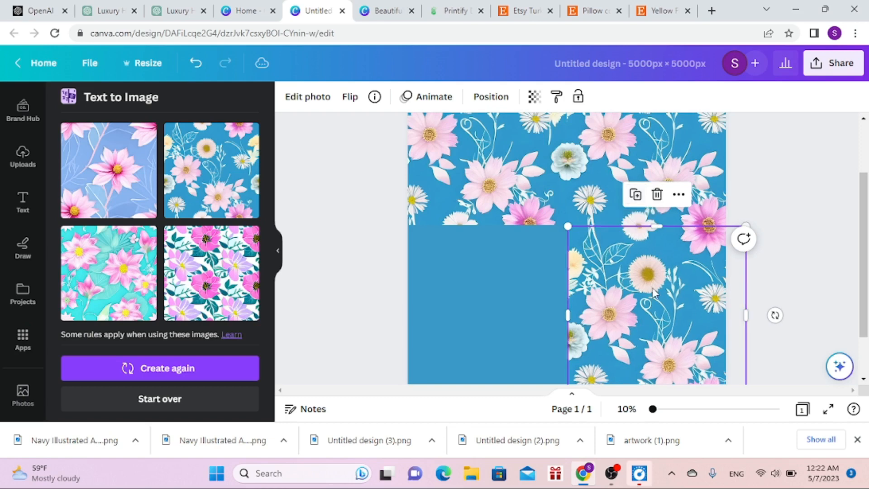
pyautogui.moveTo(652, 287); pyautogui.dragTo(489, 298)
pyautogui.moveTo(466, 293); pyautogui.dragTo(474, 290)
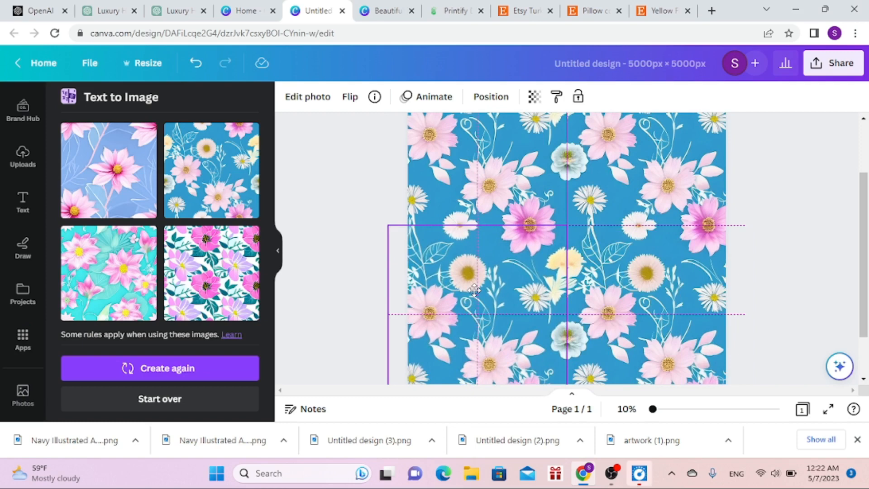
pyautogui.moveTo(474, 289); pyautogui.dragTo(474, 289)
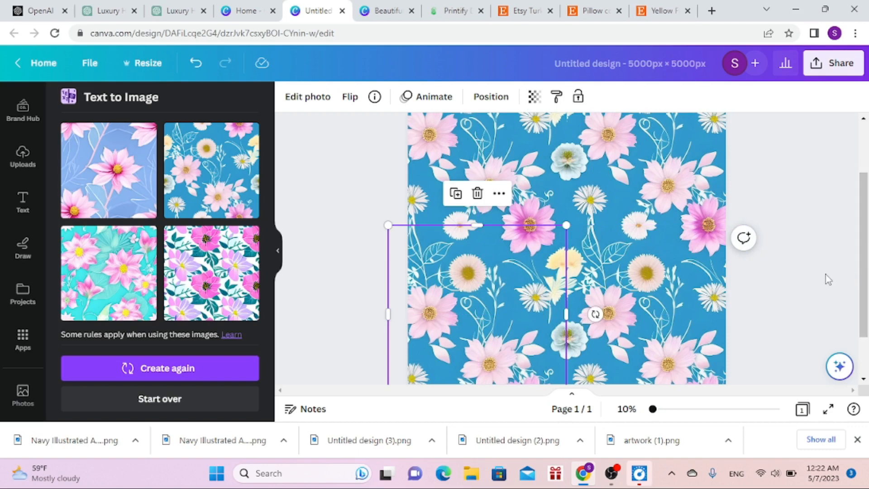
# Download the tiled floral design as a 5,000 × 5,000 px PNG with a transparent background
pyautogui.click(840, 270)
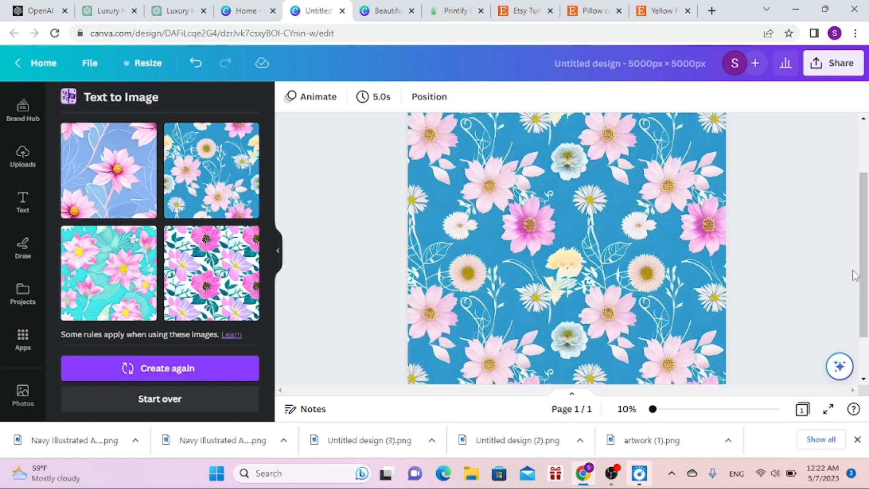
pyautogui.scroll(-2, 862, 273)
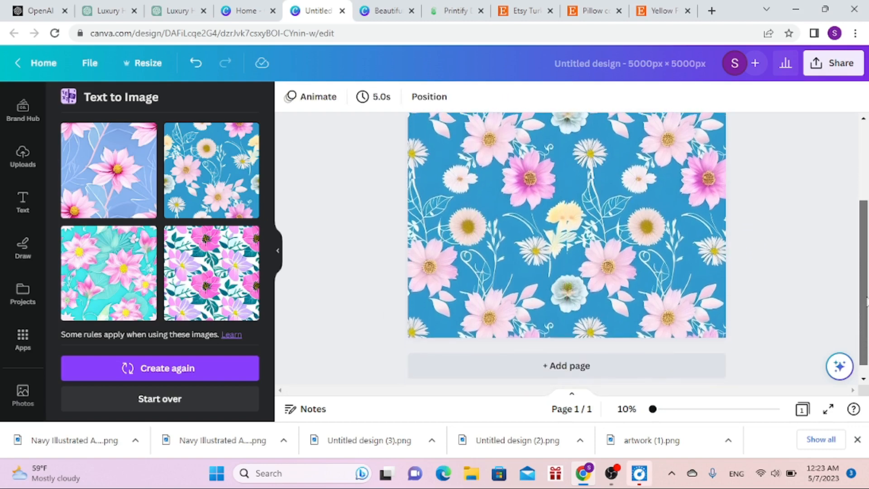
pyautogui.scroll(2, 864, 272)
pyautogui.moveTo(865, 271); pyautogui.dragTo(859, 247)
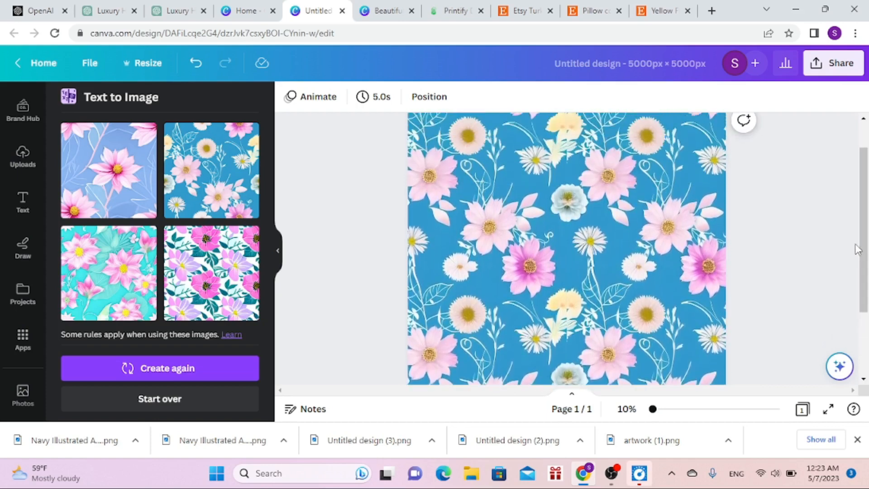
pyautogui.click(835, 68)
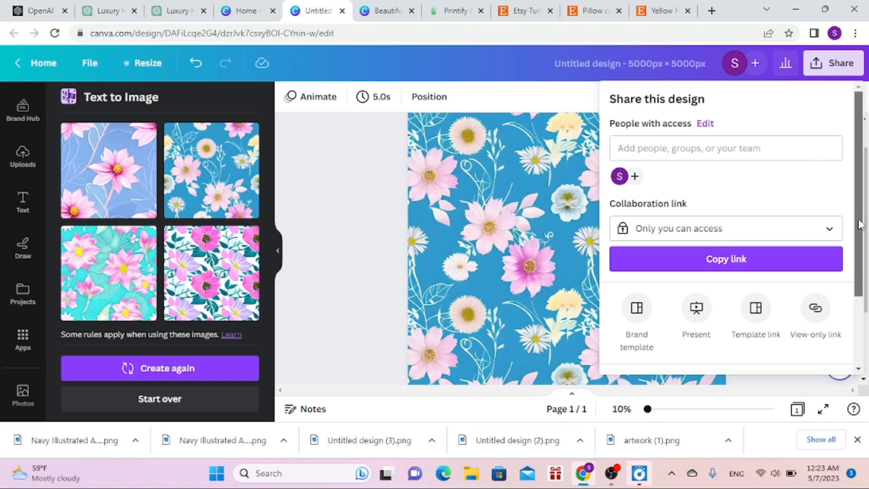
pyautogui.moveTo(859, 224); pyautogui.dragTo(860, 267)
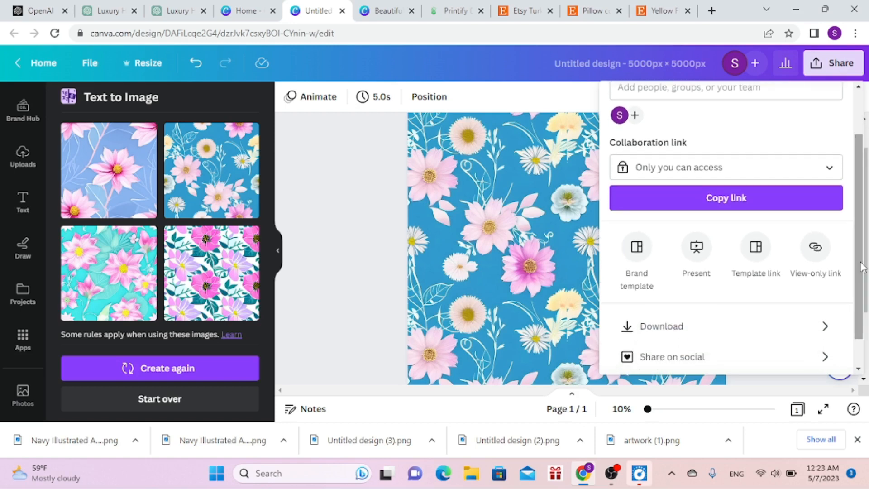
pyautogui.click(736, 326)
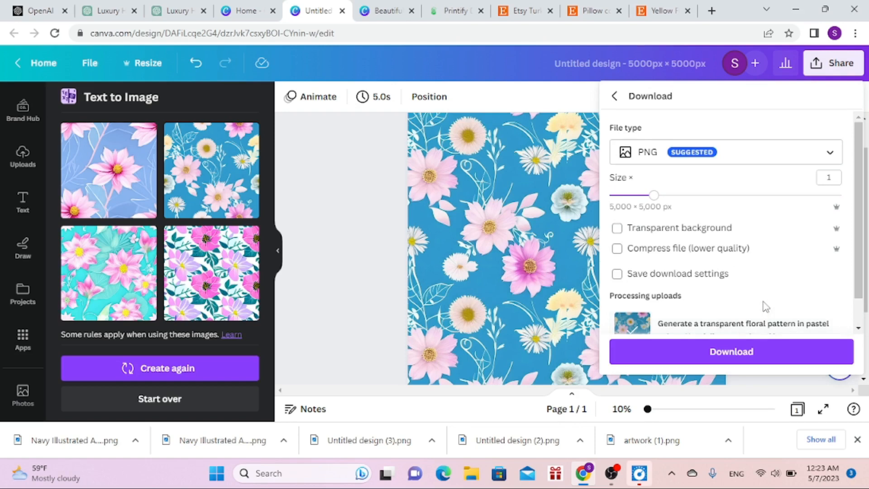
pyautogui.scroll(-1, 857, 235)
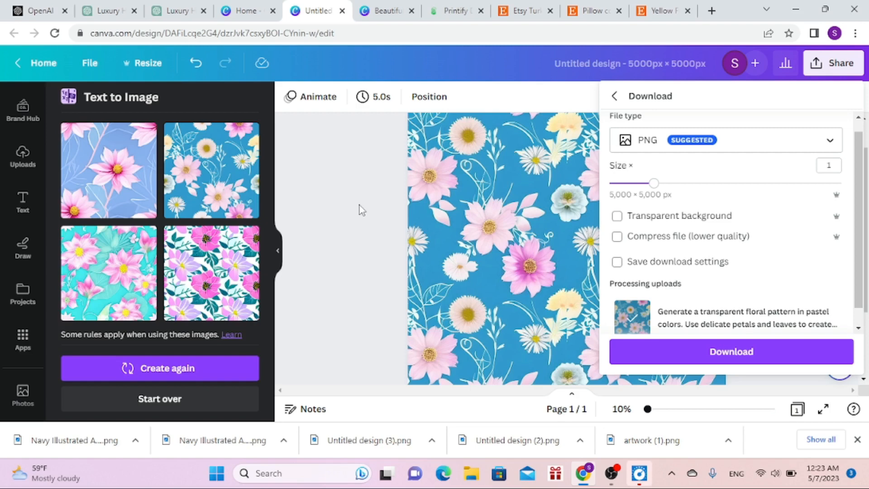
pyautogui.click(622, 221)
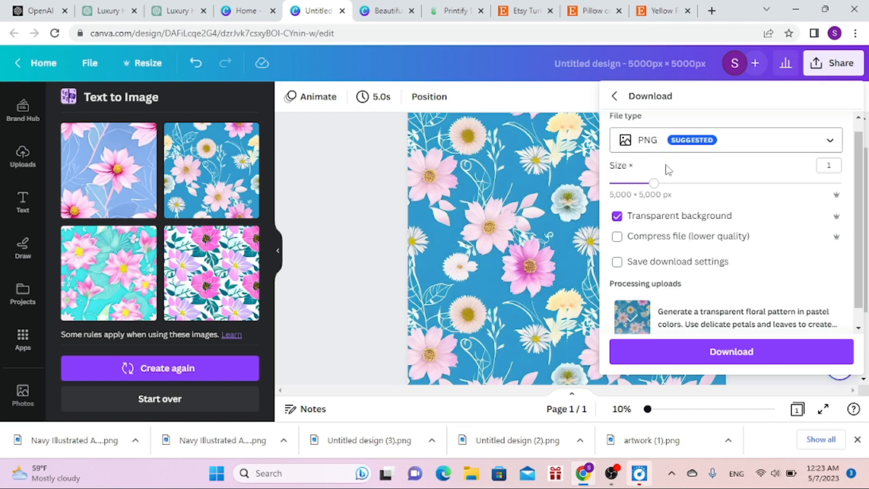
pyautogui.click(729, 357)
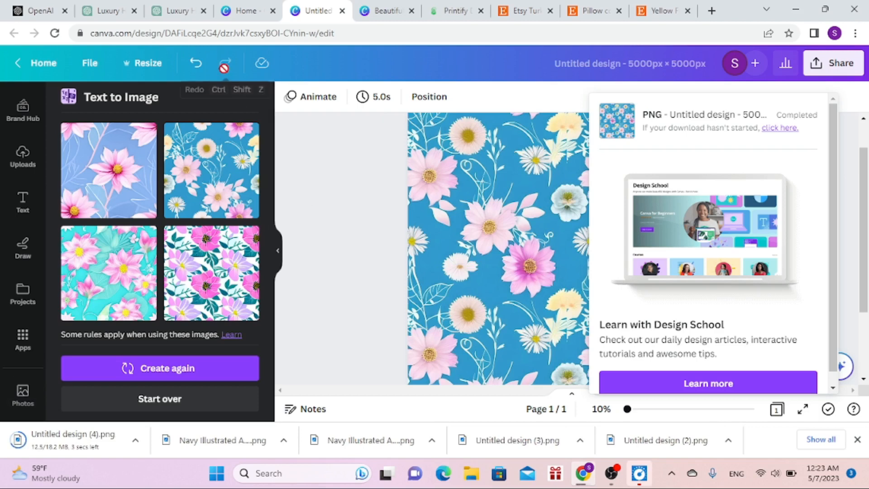
# Switch to Printify and browse the catalog's phone cases sorted by lowest price
pyautogui.click(455, 12)
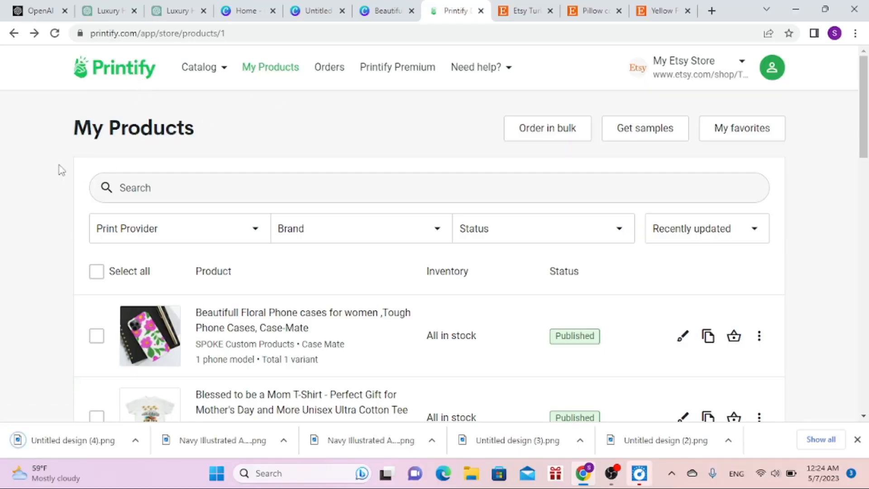
pyautogui.click(199, 69)
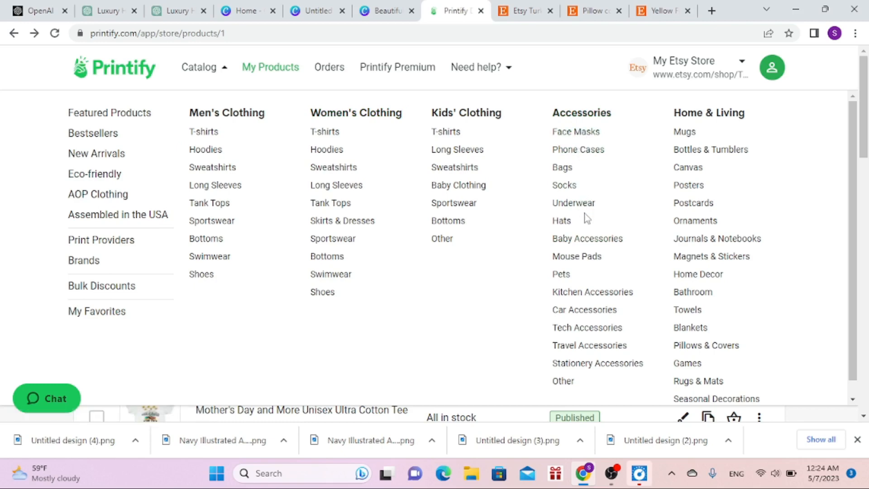
pyautogui.click(595, 153)
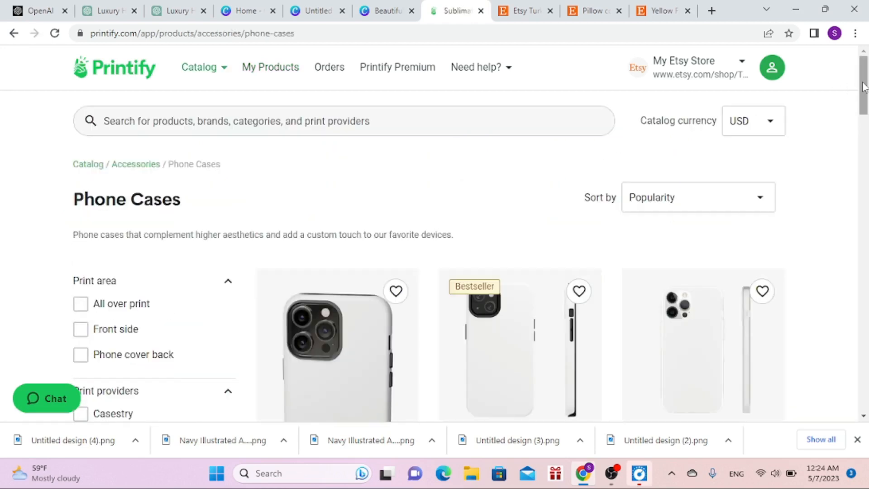
pyautogui.moveTo(864, 86); pyautogui.dragTo(849, 73)
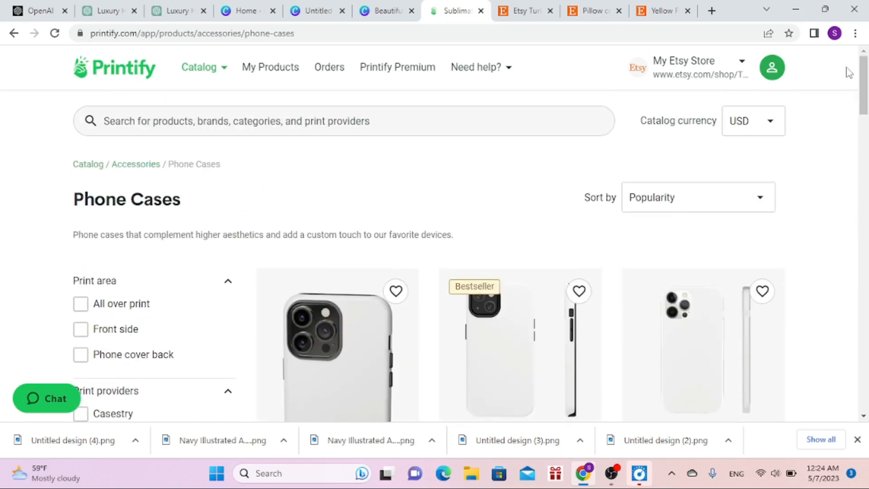
pyautogui.click(726, 200)
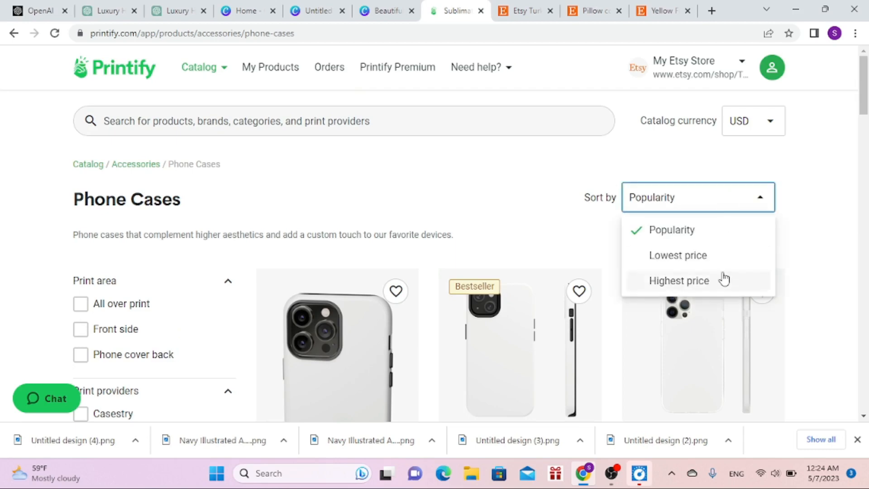
pyautogui.click(724, 258)
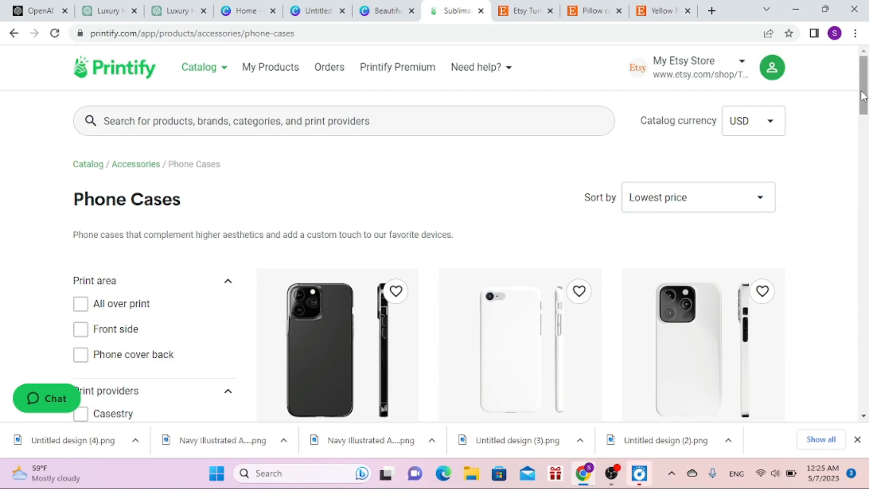
# Start designing the Slim Phone Cases, Case-Mate product and add the downloaded Untitled design (4).png to its print area
pyautogui.moveTo(860, 98)
pyautogui.mouseDown()
pyautogui.moveTo(864, 129)
pyautogui.moveTo(864, 105)
pyautogui.moveTo(863, 113)
pyautogui.mouseUp()
pyautogui.click(705, 226)
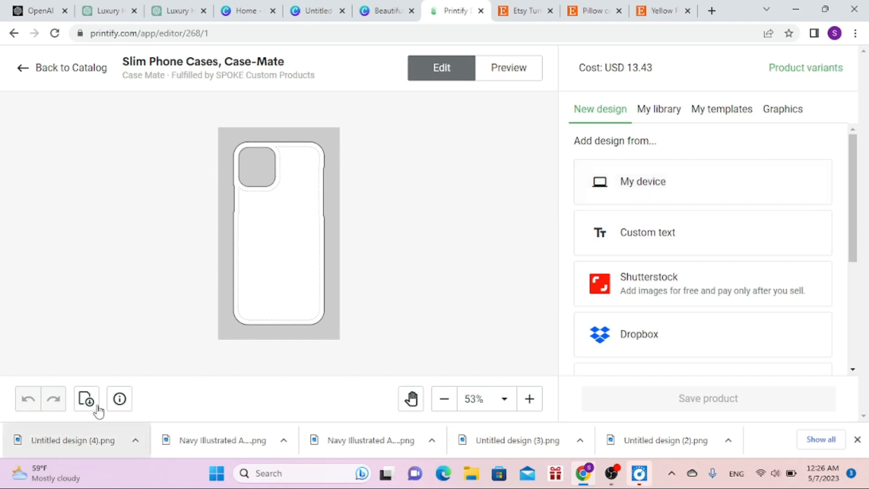
pyautogui.moveTo(71, 446); pyautogui.dragTo(265, 315)
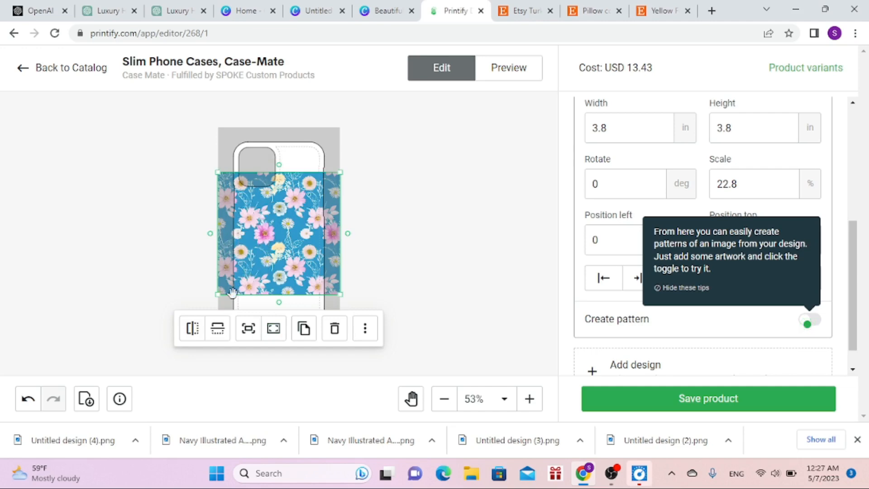
# Flip the floral image horizontally, then shrink it to about 2.81 in and align it with the slim case's side edges
pyautogui.click(192, 327)
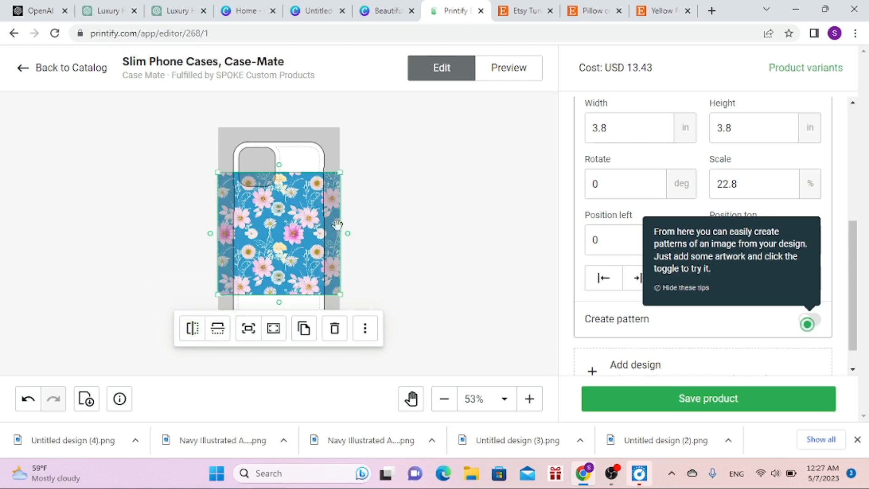
pyautogui.click(402, 258)
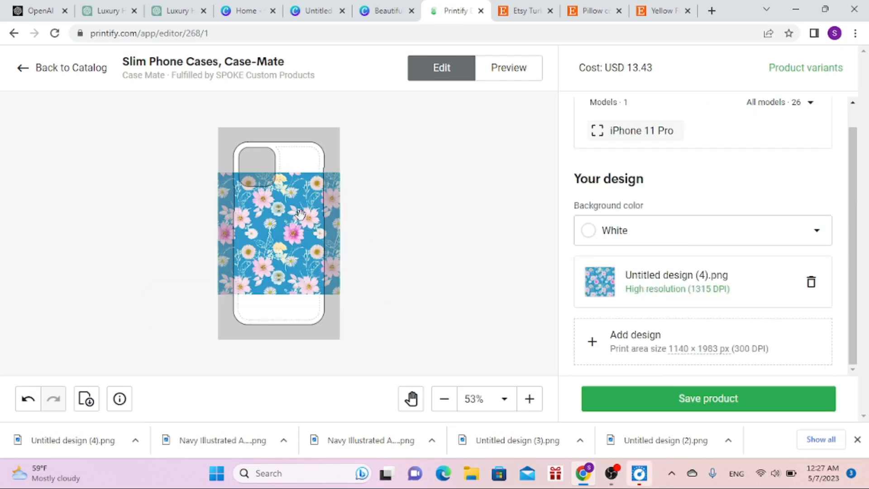
pyautogui.click(323, 236)
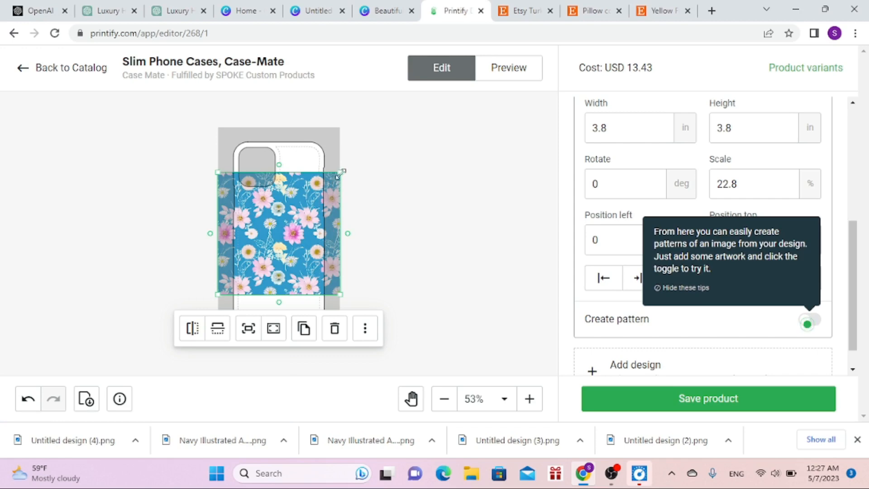
pyautogui.moveTo(340, 171); pyautogui.dragTo(312, 190)
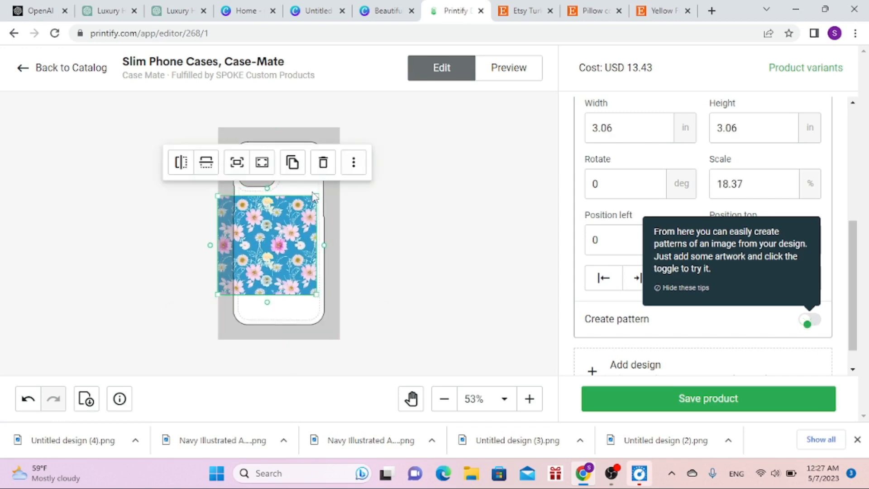
pyautogui.moveTo(275, 232); pyautogui.dragTo(292, 231)
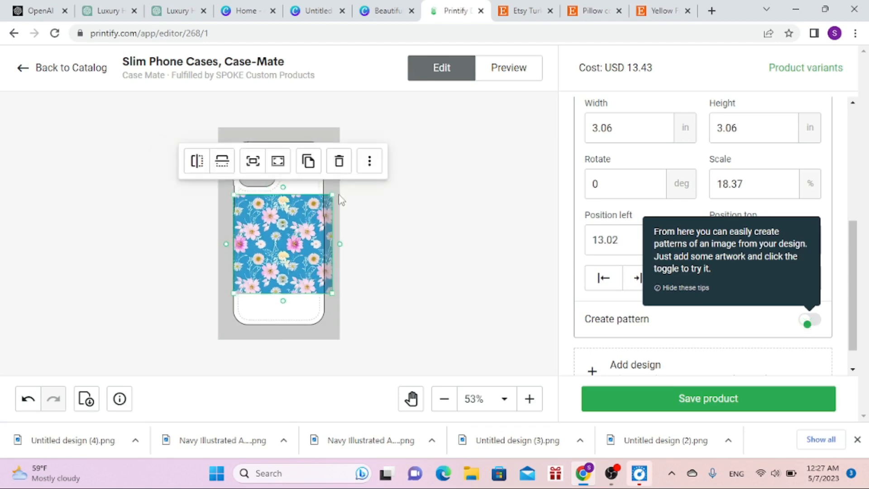
pyautogui.moveTo(333, 192)
pyautogui.mouseDown()
pyautogui.moveTo(317, 208)
pyautogui.moveTo(324, 207)
pyautogui.mouseUp()
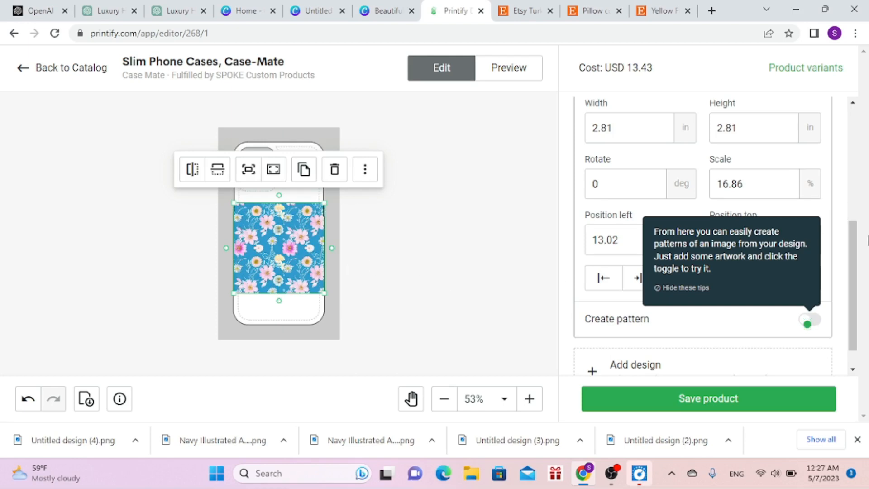
# Repeat the floral image as a pattern across the slim case and preview the mockup
pyautogui.moveTo(853, 251); pyautogui.dragTo(856, 268)
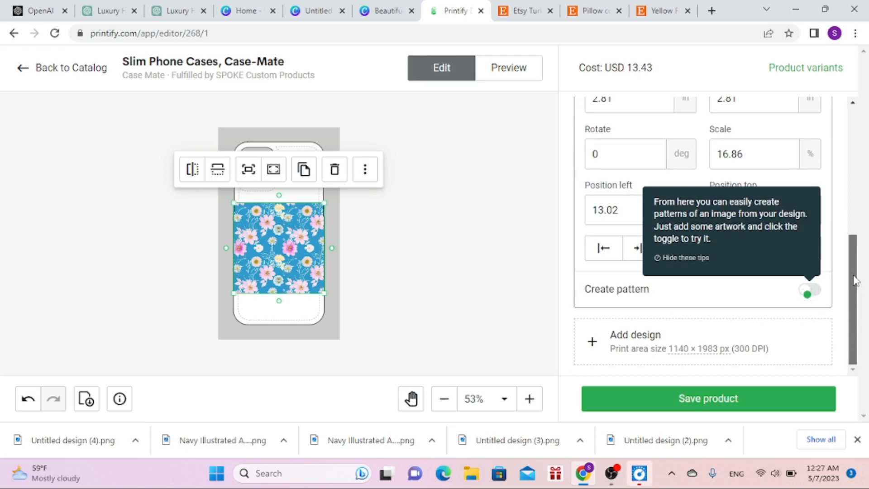
pyautogui.click(802, 289)
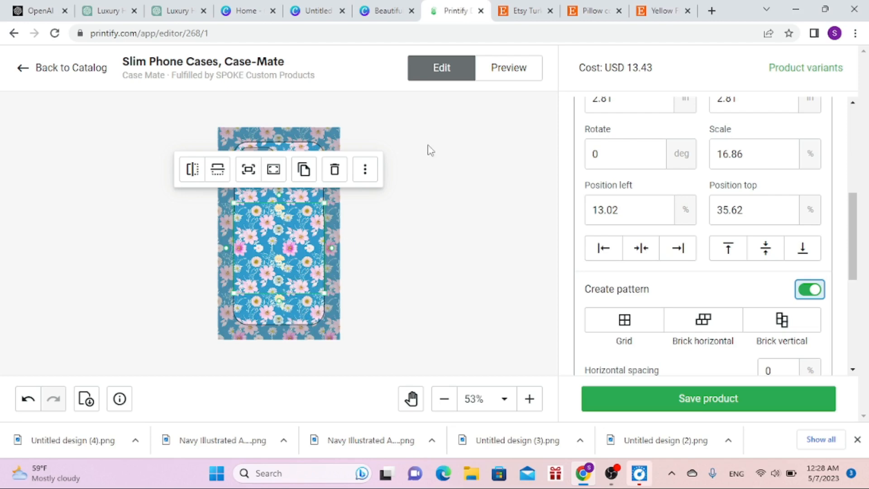
pyautogui.click(503, 73)
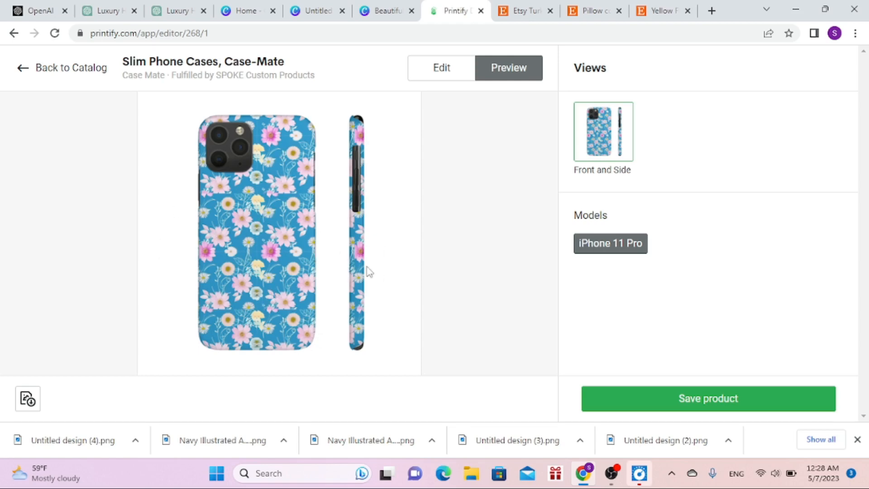
# Return to the phone case catalog and start designing Tough Phone Cases, Case-Mate with SPOKE Custom Products
pyautogui.click(27, 72)
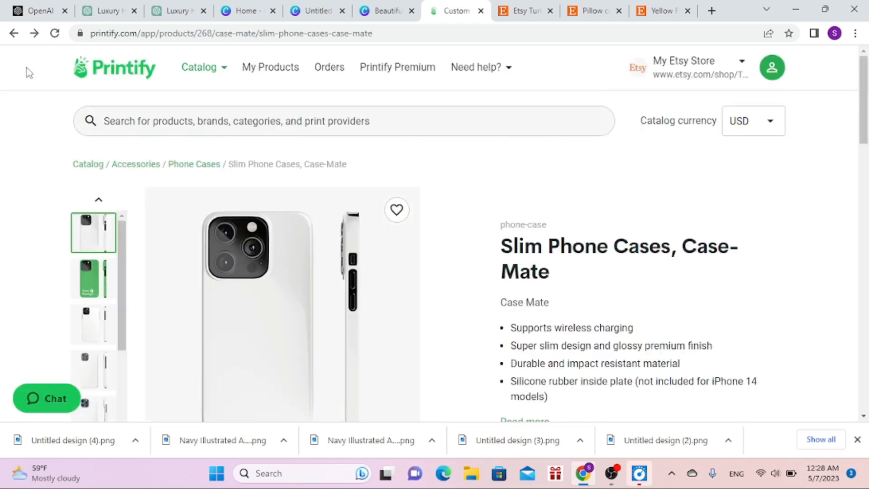
pyautogui.click(14, 34)
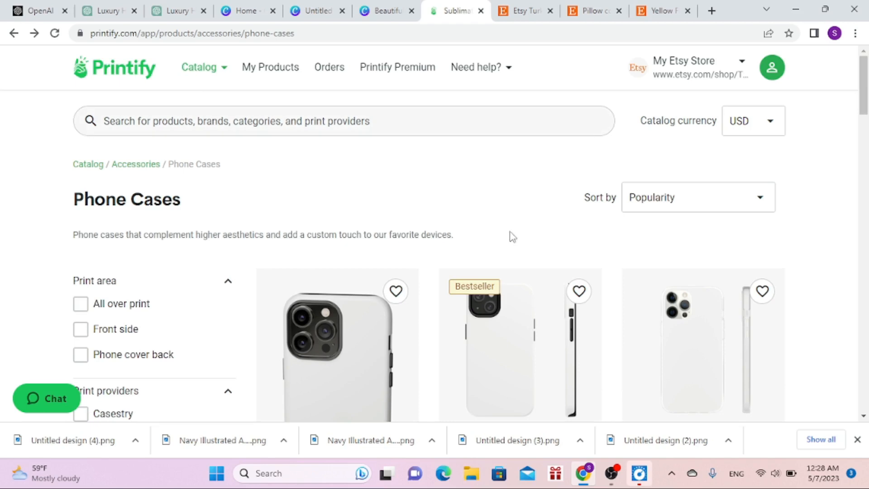
pyautogui.click(507, 369)
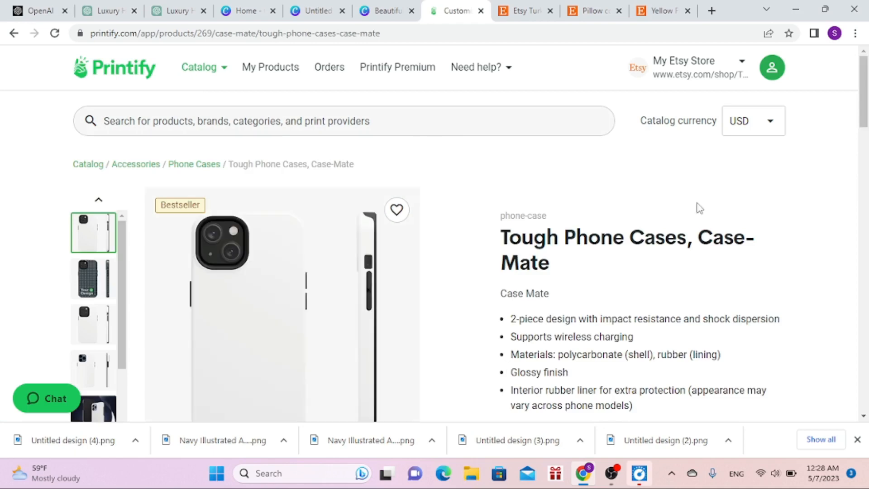
pyautogui.moveTo(864, 97); pyautogui.dragTo(867, 144)
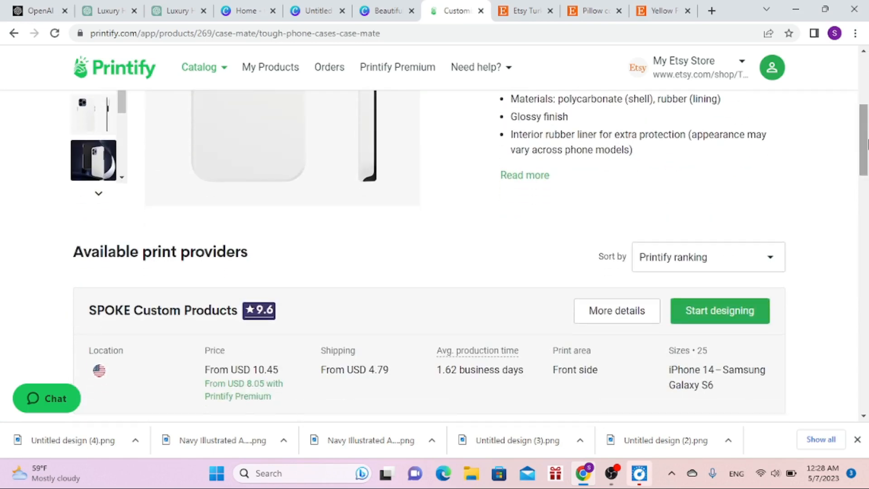
pyautogui.click(708, 311)
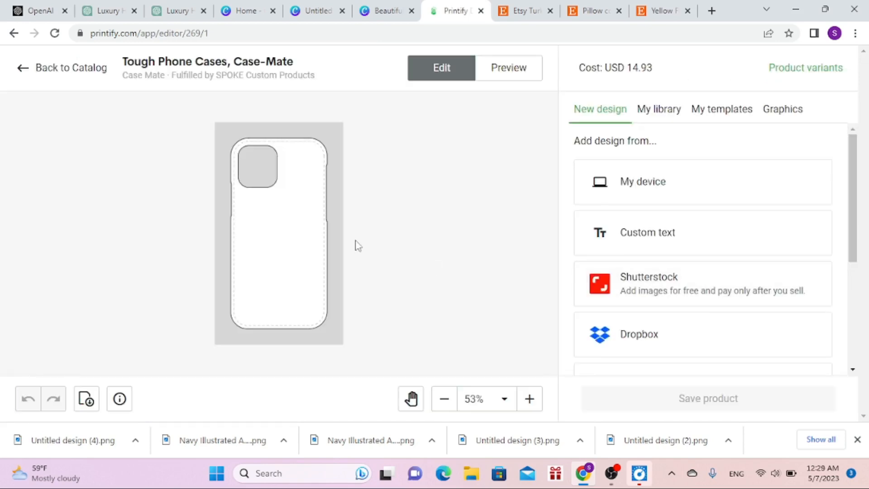
# Add Untitled design (4).png from the library to the tough case and shrink it to about 2.9 in, fitting the case's side edges
pyautogui.click(659, 117)
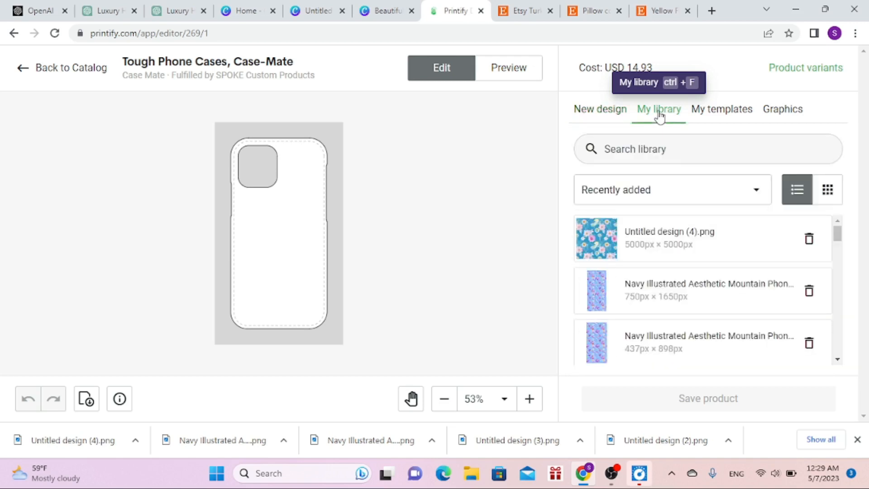
pyautogui.click(602, 246)
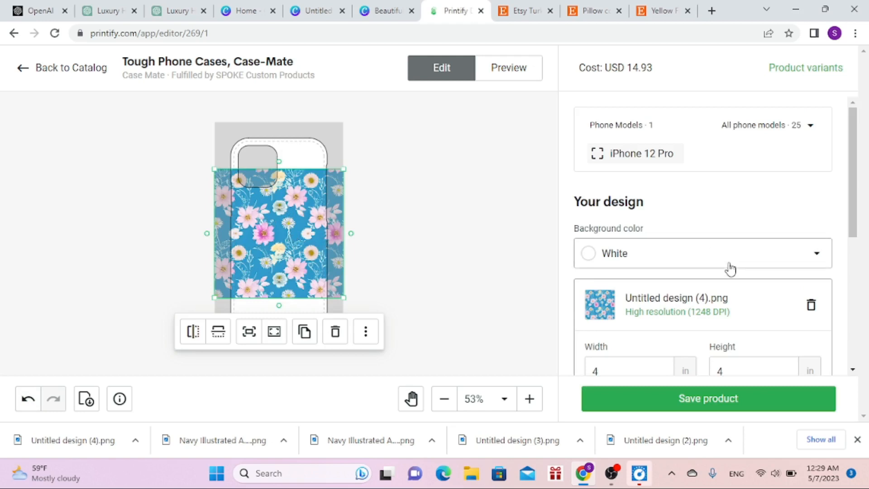
pyautogui.moveTo(862, 184); pyautogui.dragTo(853, 325)
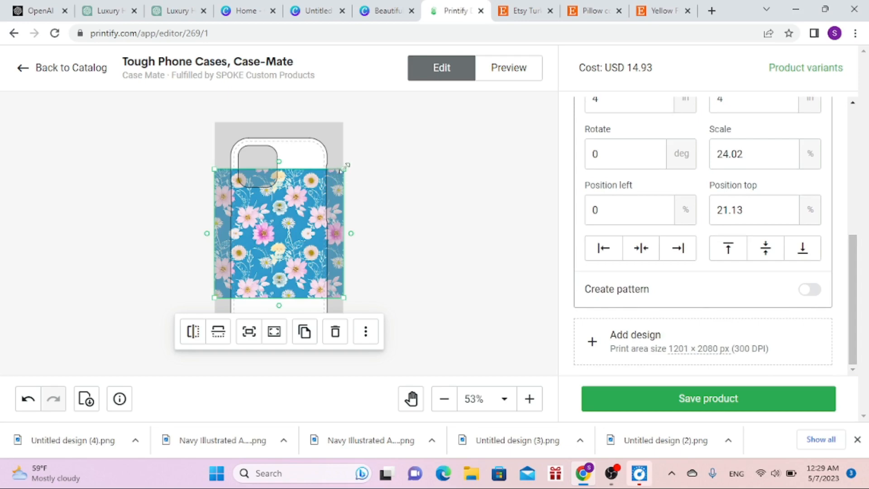
pyautogui.moveTo(342, 168); pyautogui.dragTo(320, 182)
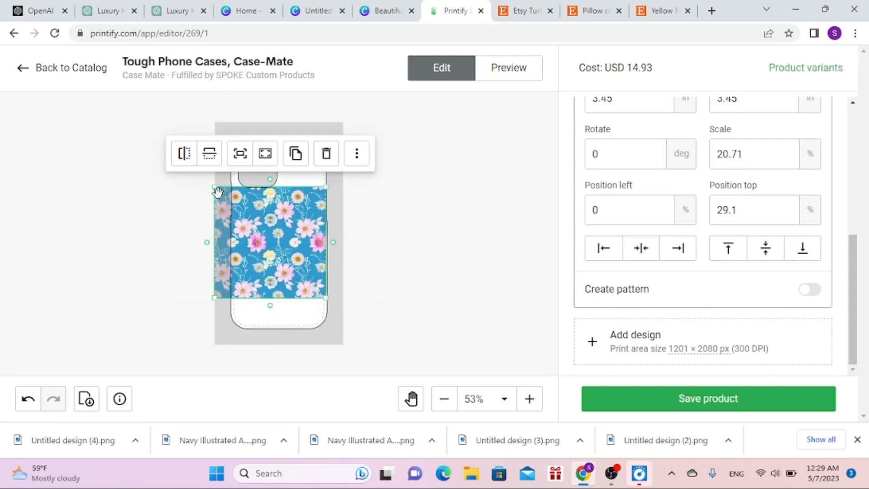
pyautogui.moveTo(213, 186); pyautogui.dragTo(239, 197)
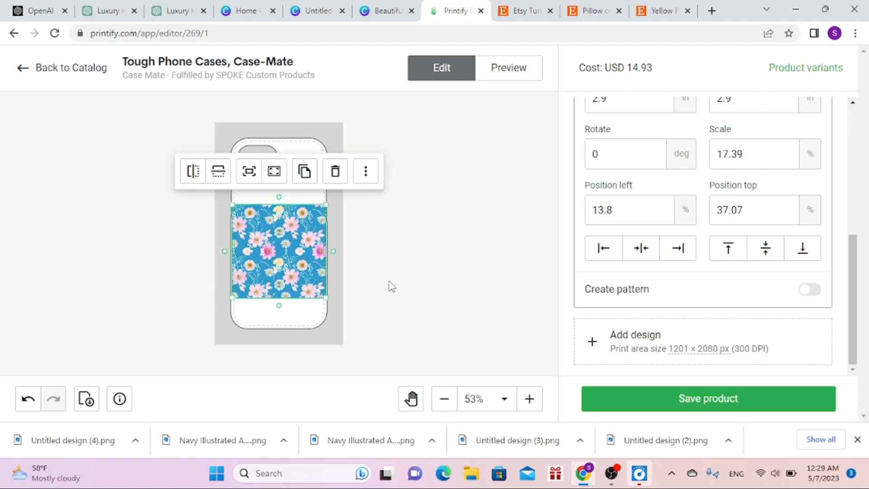
# Repeat the floral image as a pattern across the tough case and preview the Front and Side and Context mockups
pyautogui.click(809, 291)
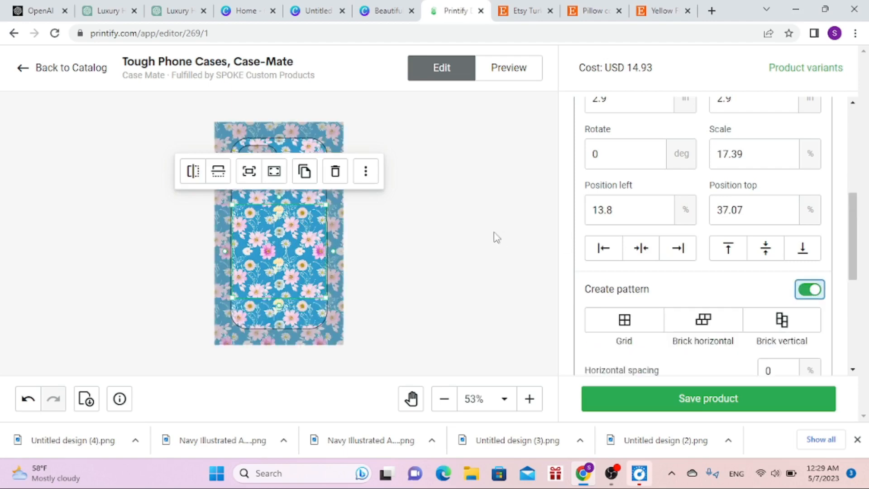
pyautogui.click(502, 69)
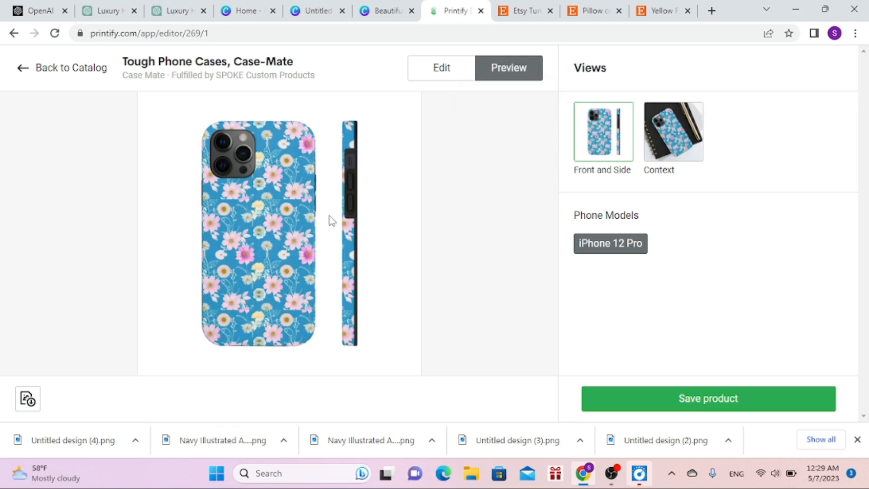
pyautogui.click(663, 153)
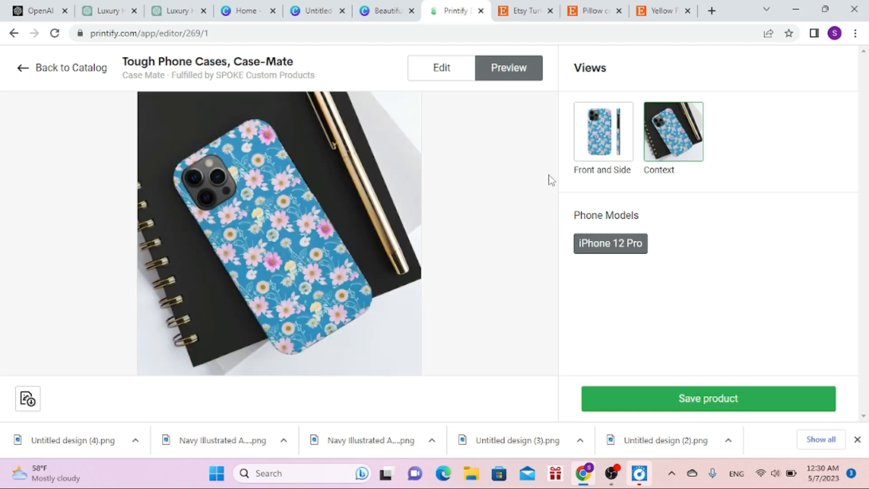
pyautogui.click(598, 149)
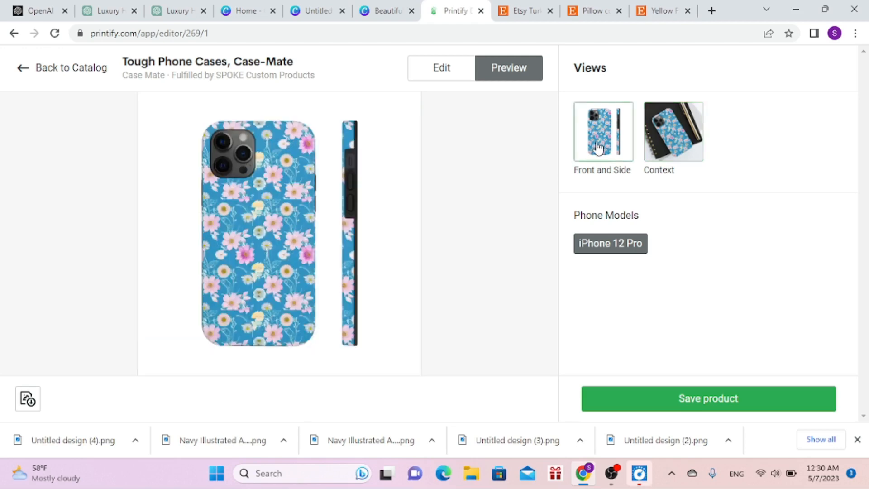
pyautogui.click(671, 152)
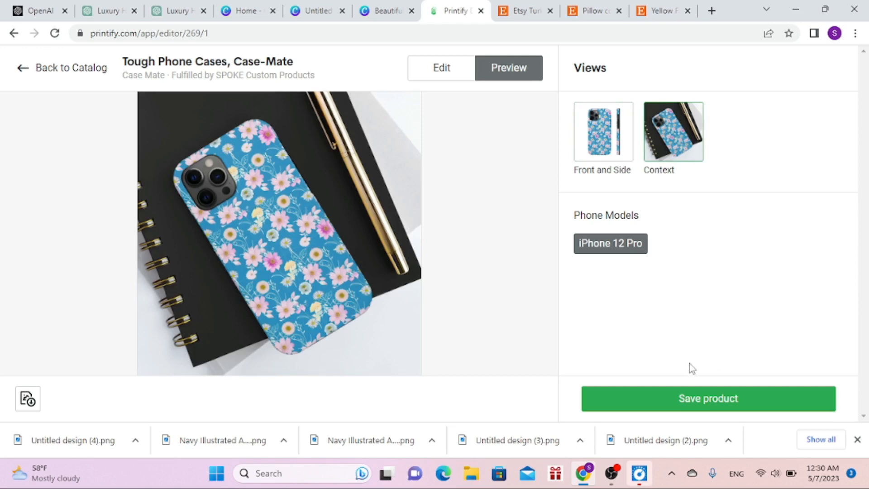
# Save the tough case product and put "Pastel Floral Phone Case, Transparent Design" in front of its existing title
pyautogui.click(685, 404)
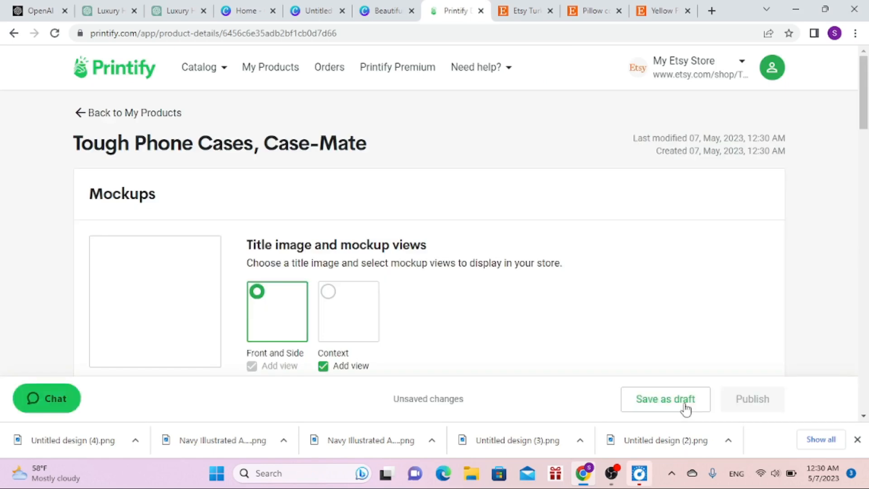
pyautogui.moveTo(864, 86); pyautogui.dragTo(865, 188)
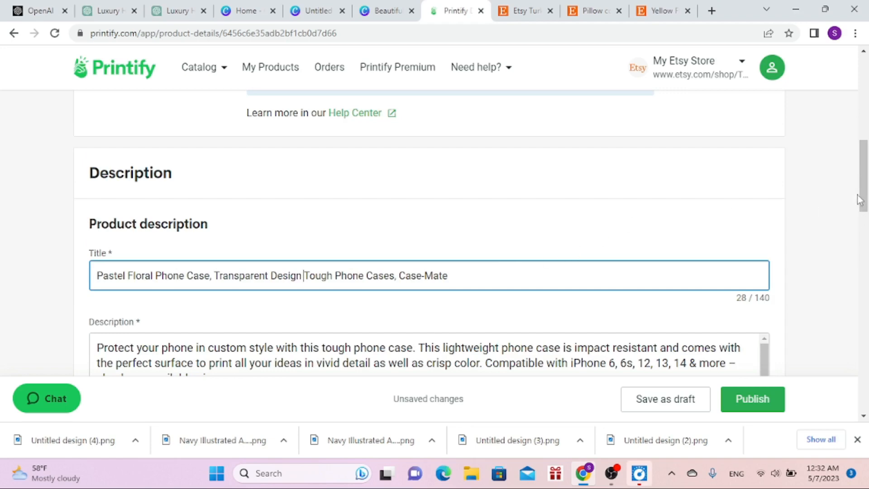
pyautogui.scroll(-3, 312, 347)
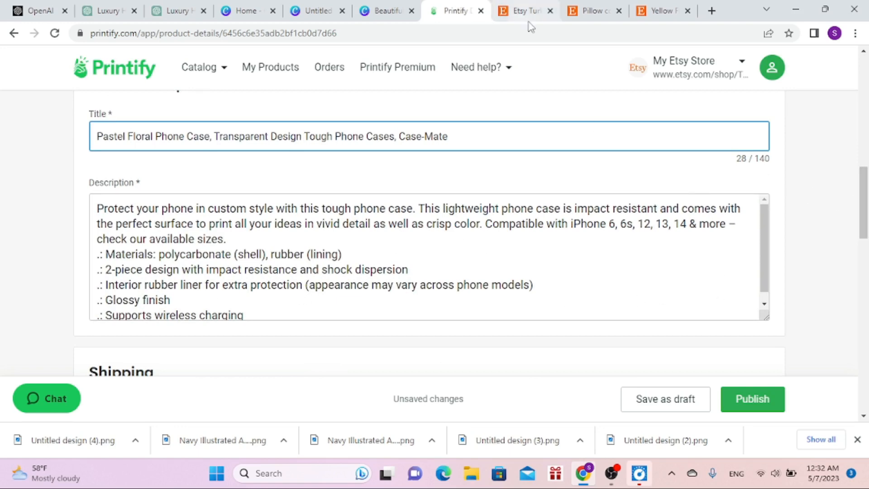
# Select all variants in the tough case's pricing table and publish the product to the Etsy store
pyautogui.moveTo(865, 205); pyautogui.dragTo(865, 298)
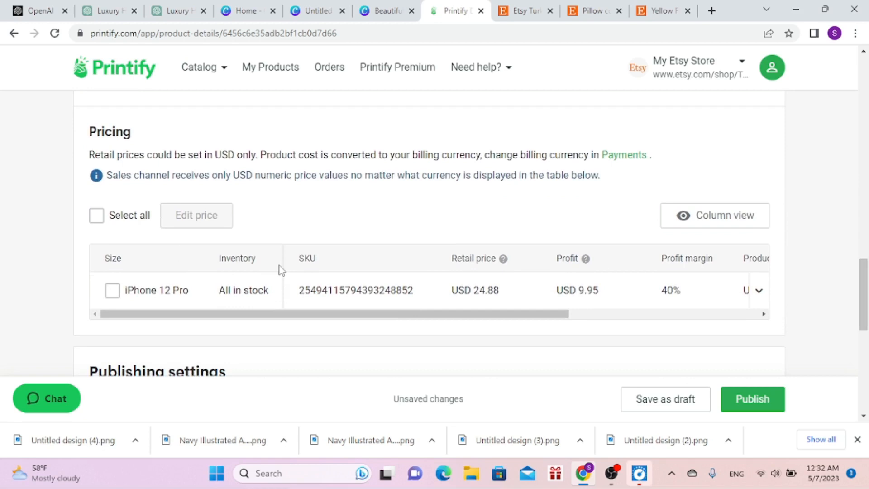
pyautogui.click(99, 218)
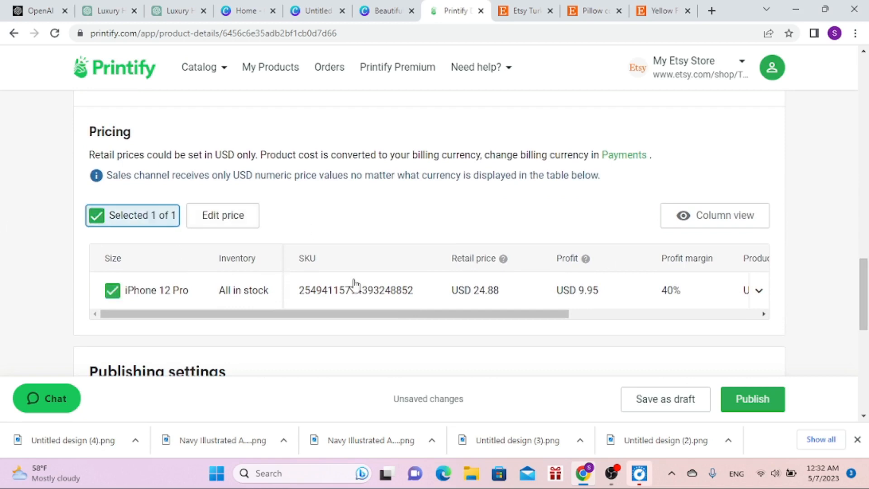
pyautogui.click(762, 410)
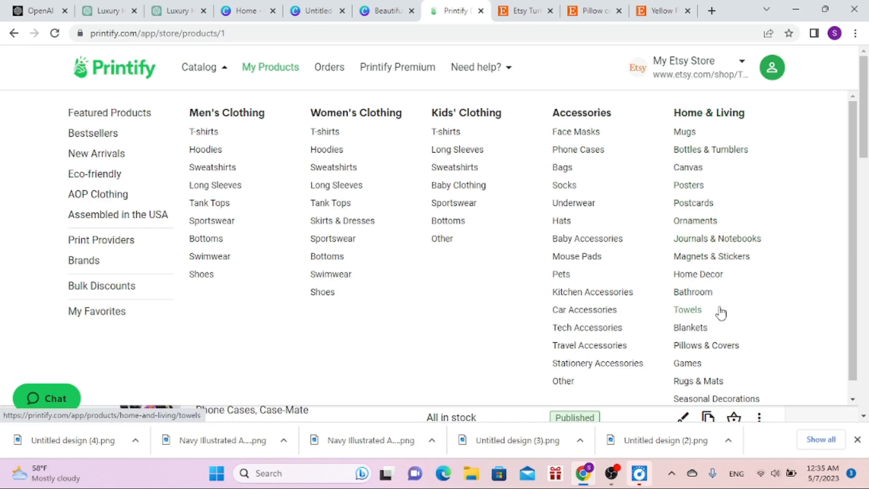
# Find the Spun Polyester Lumbar Pillow under Pillows & Covers and start designing it with MWW On Demand
pyautogui.click(702, 349)
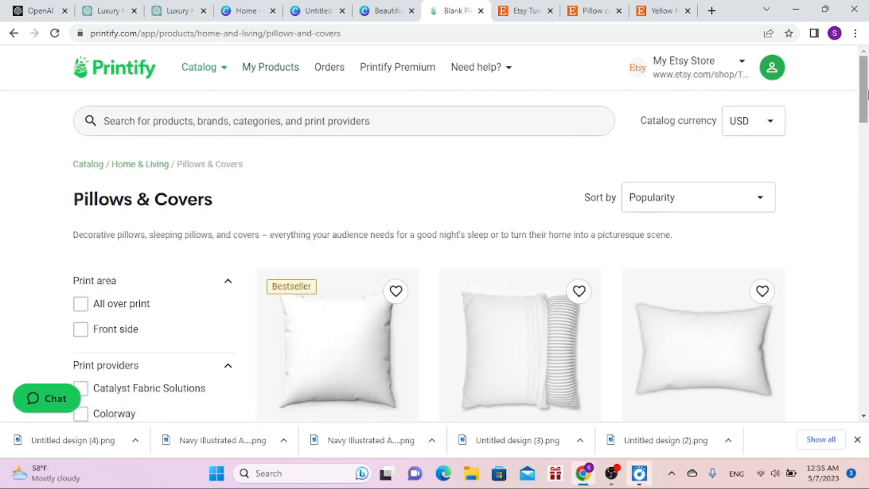
pyautogui.moveTo(864, 97)
pyautogui.mouseDown()
pyautogui.moveTo(865, 150)
pyautogui.moveTo(865, 108)
pyautogui.mouseUp()
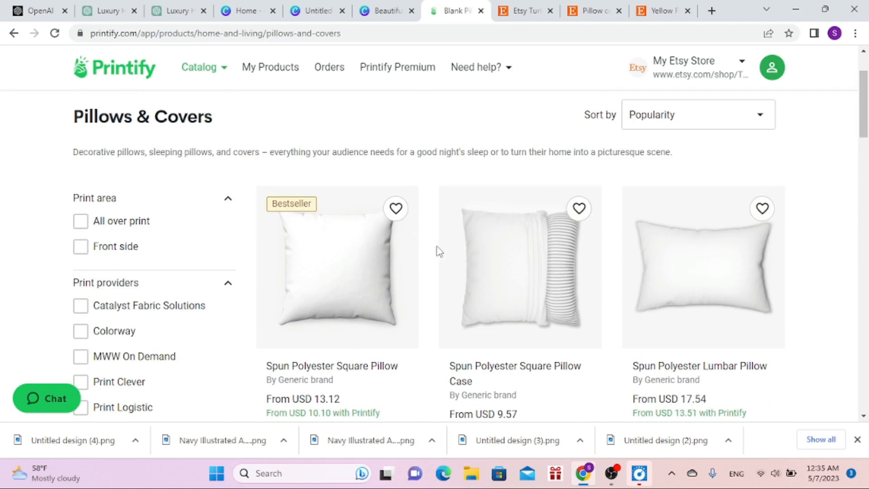
pyautogui.click(722, 295)
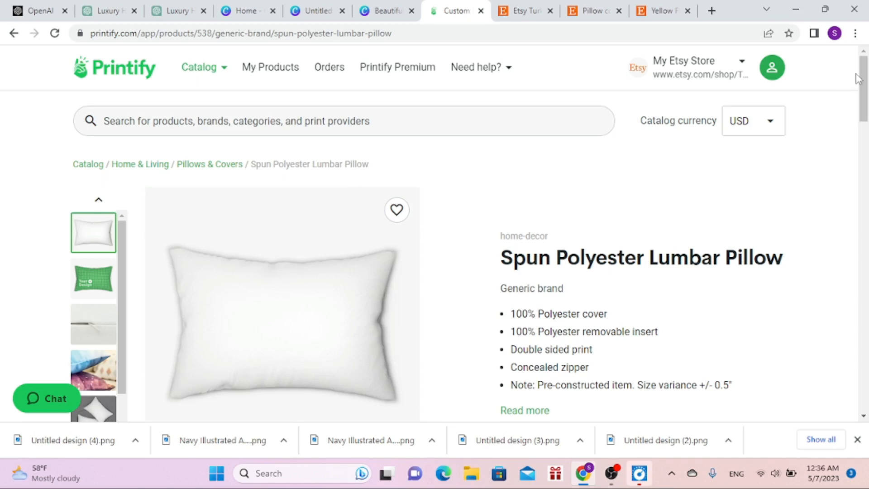
pyautogui.moveTo(864, 87); pyautogui.dragTo(863, 129)
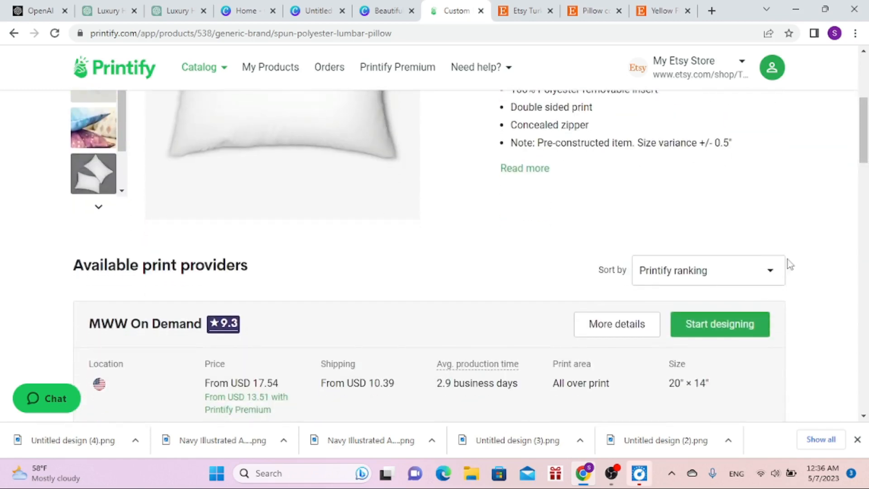
pyautogui.click(742, 337)
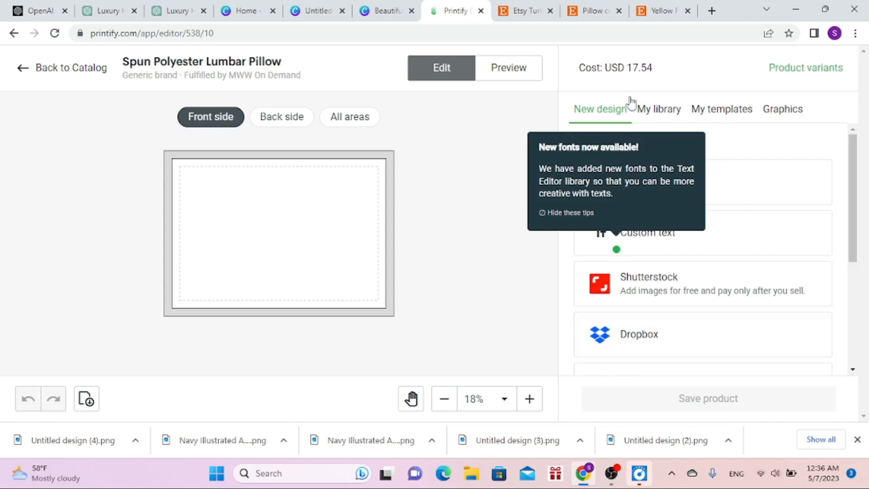
# Add Untitled design (4).png from the library to the pillow's front side, shrink it to about 12.72 in and place it near the middle
pyautogui.click(666, 115)
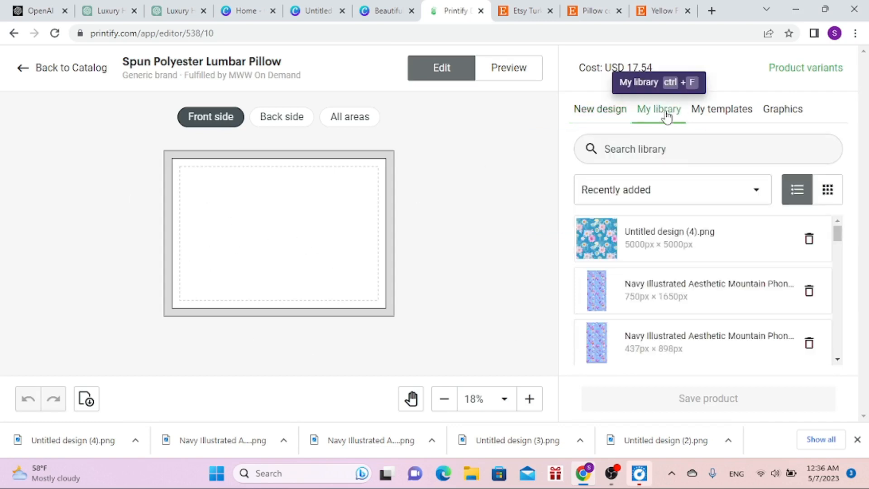
pyautogui.click(603, 247)
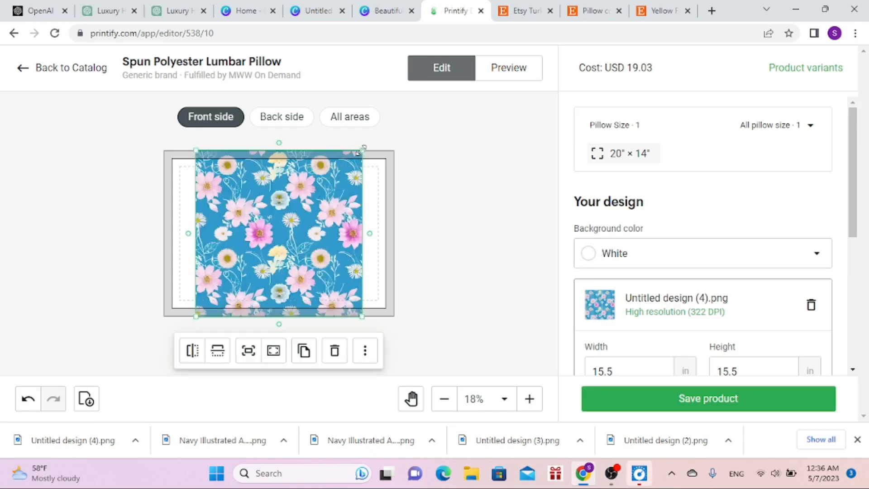
pyautogui.moveTo(363, 148); pyautogui.dragTo(341, 184)
pyautogui.moveTo(274, 243); pyautogui.dragTo(277, 237)
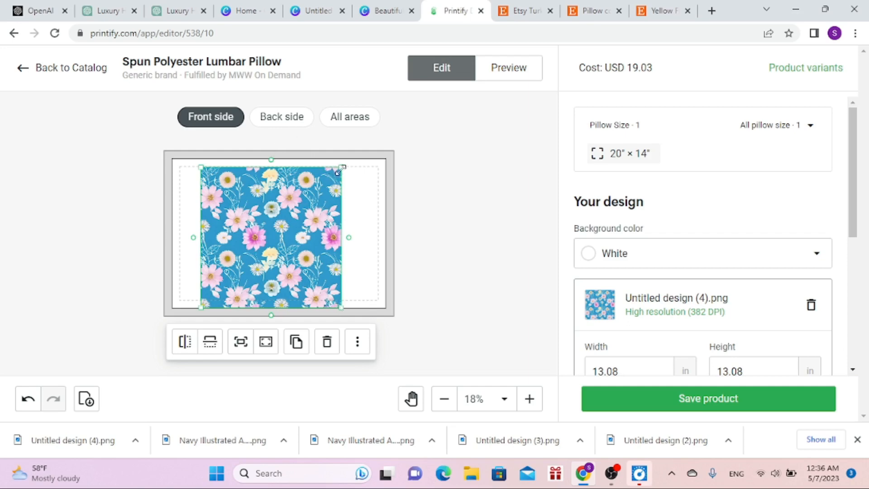
pyautogui.moveTo(340, 170); pyautogui.dragTo(343, 161)
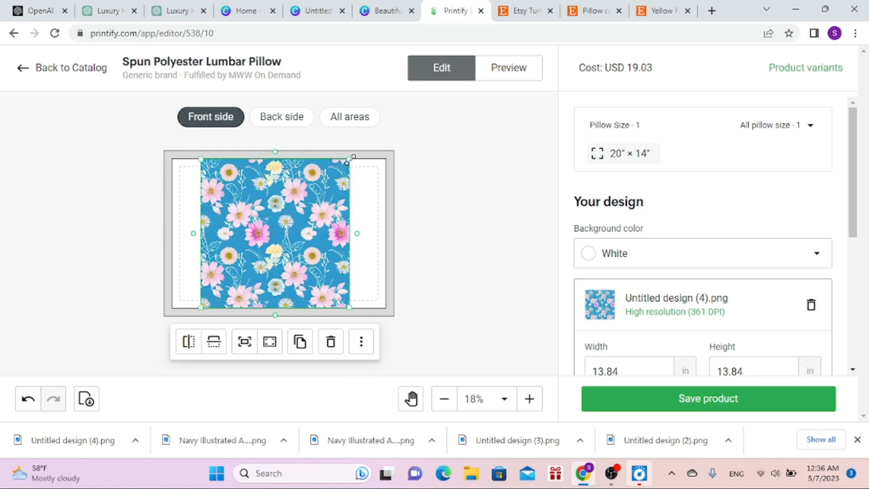
pyautogui.moveTo(348, 158); pyautogui.dragTo(341, 173)
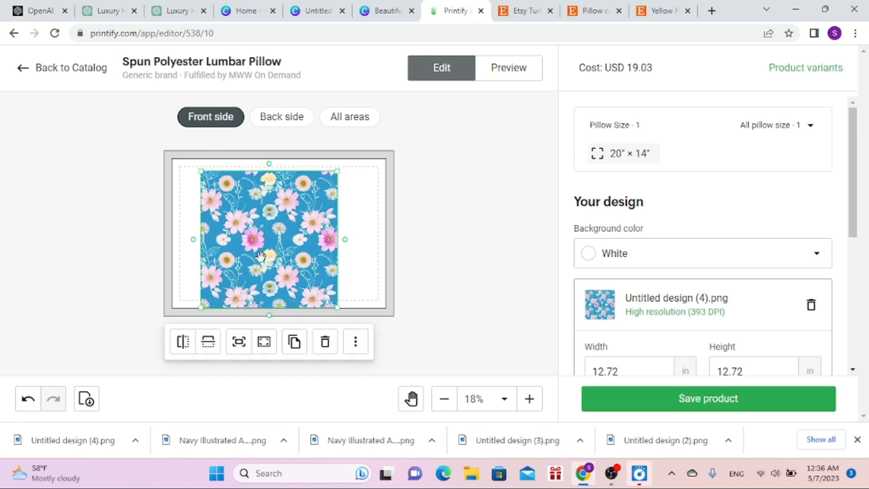
pyautogui.moveTo(262, 254); pyautogui.dragTo(263, 251)
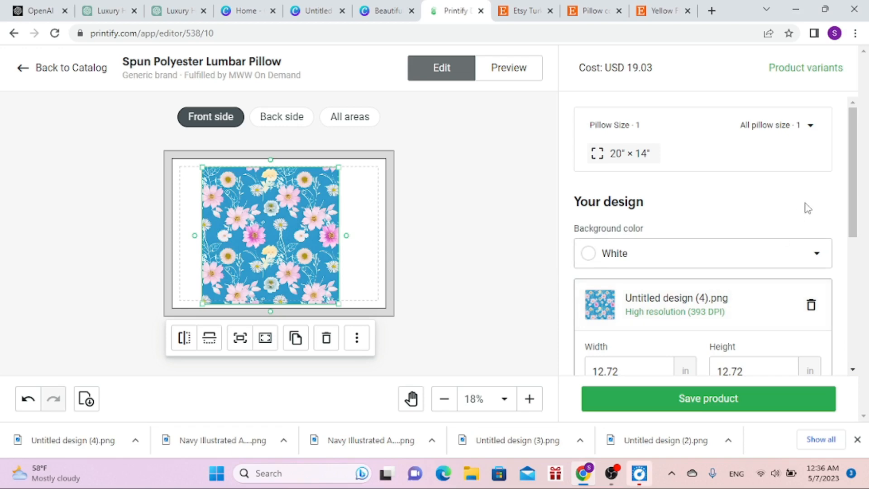
# Repeat the floral image as a pattern across the pillow's front side and preview the front mockup
pyautogui.moveTo(855, 201); pyautogui.dragTo(856, 314)
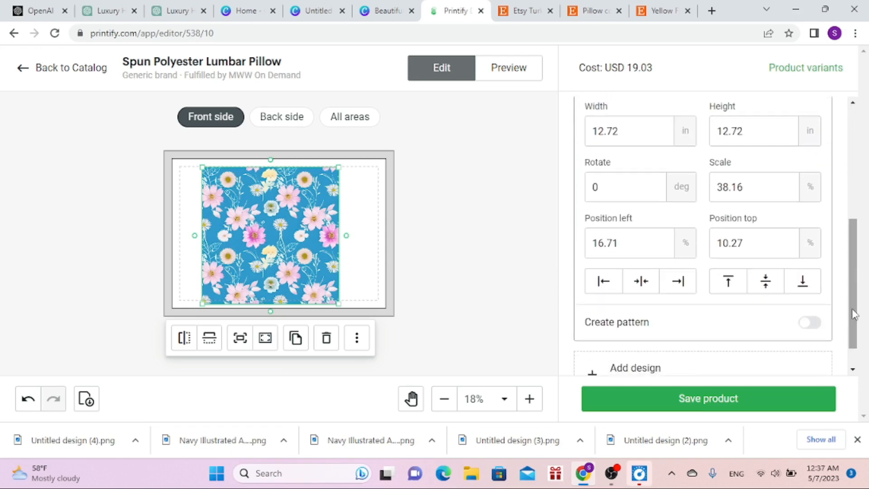
pyautogui.click(809, 323)
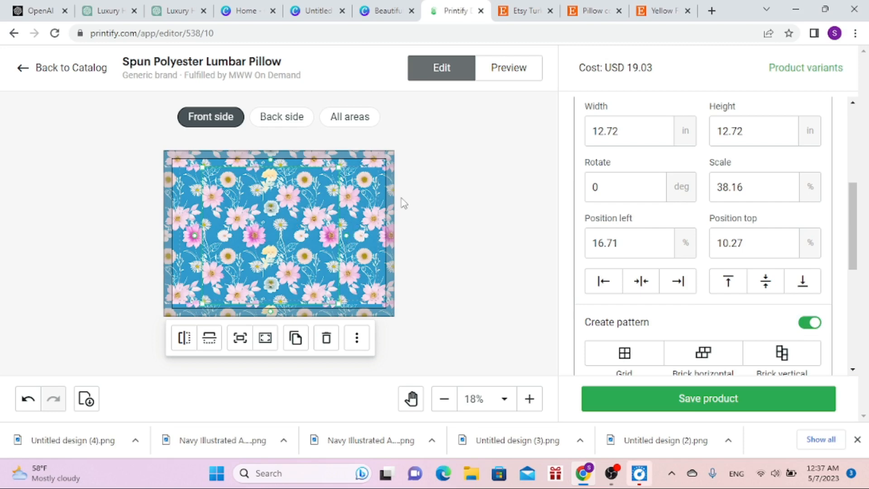
pyautogui.click(504, 70)
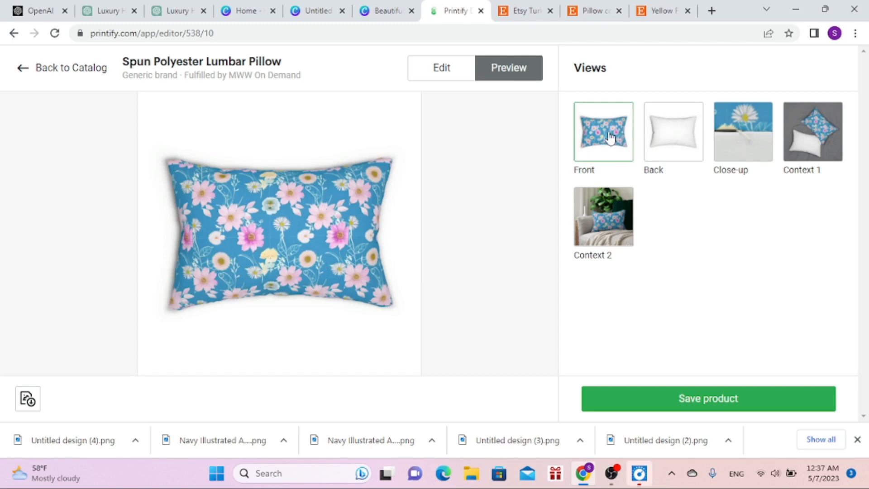
# Check the pillow's Back, Close-up, Context 1 and Context 2 mockups, and save the product
pyautogui.click(666, 135)
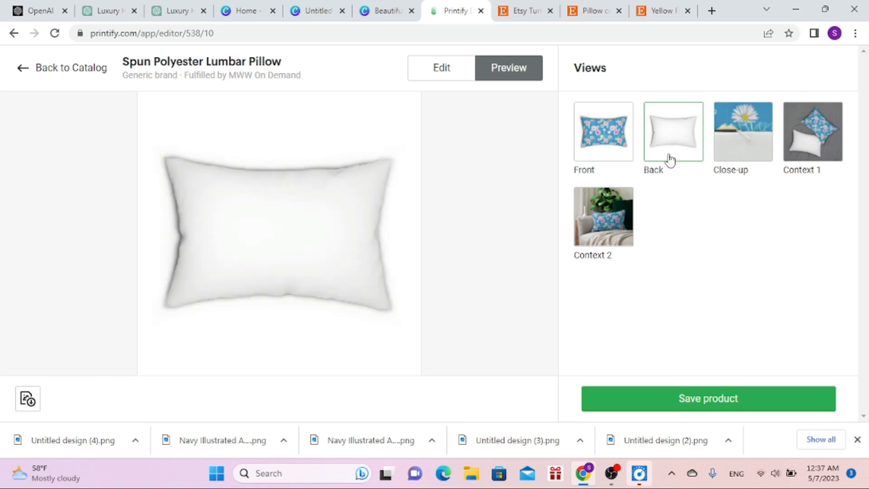
pyautogui.click(749, 146)
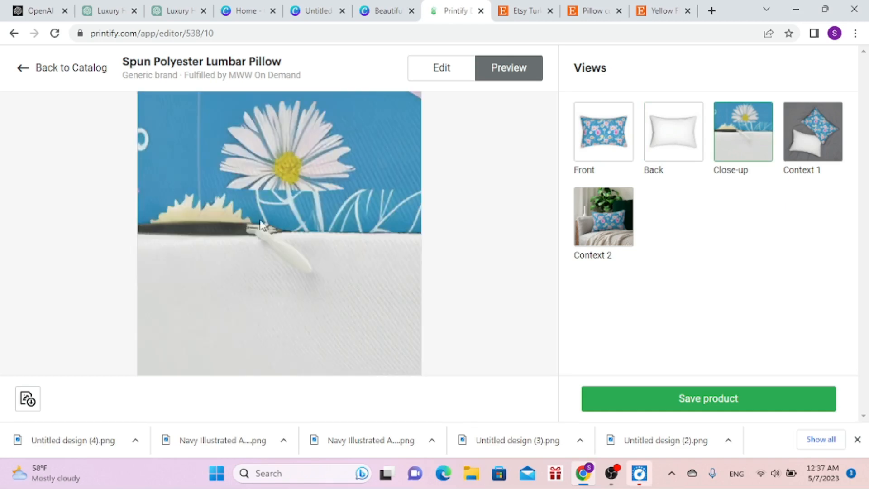
pyautogui.click(810, 142)
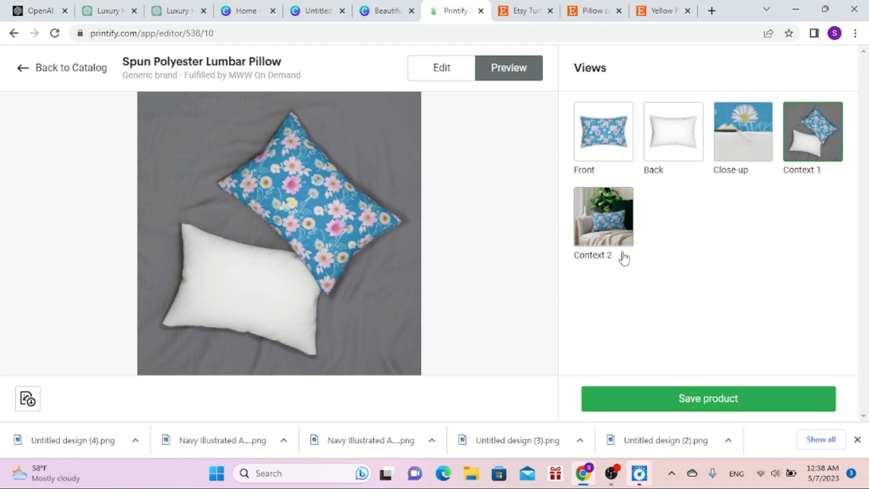
pyautogui.click(618, 222)
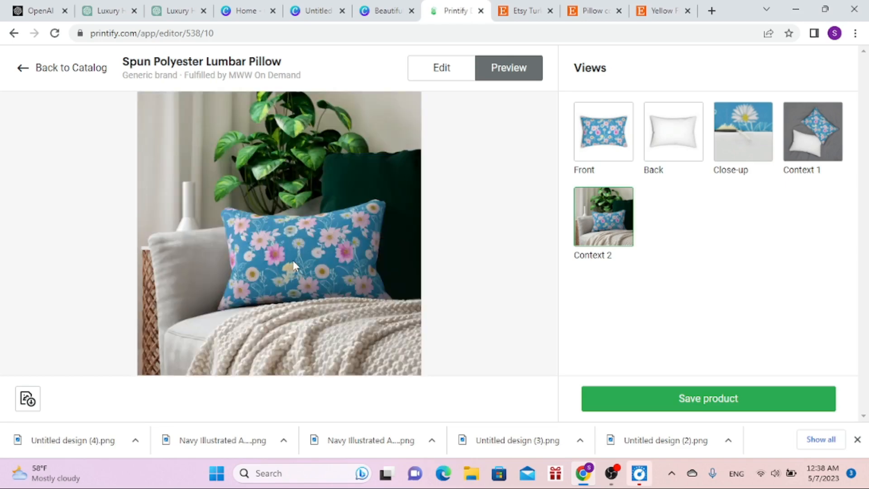
pyautogui.click(663, 400)
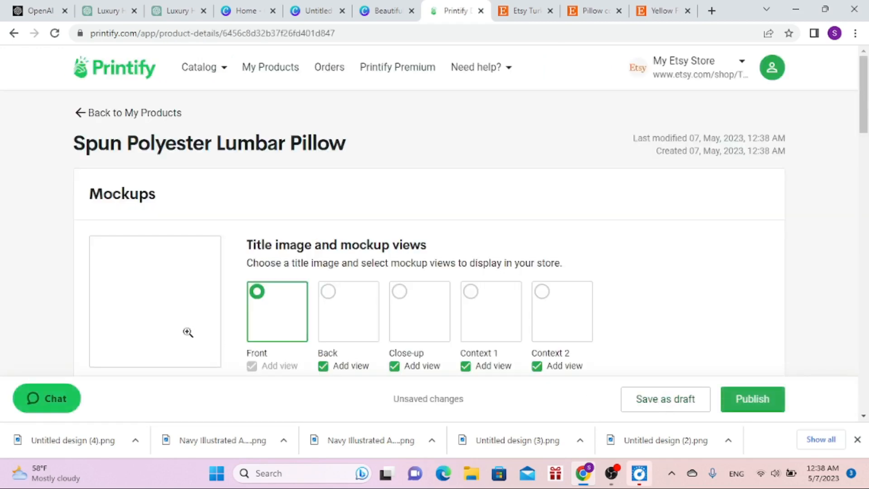
# Make the Context 2 mockup the lumbar pillow's title image, review the product description, and publish the pillow to the Etsy store
pyautogui.click(543, 292)
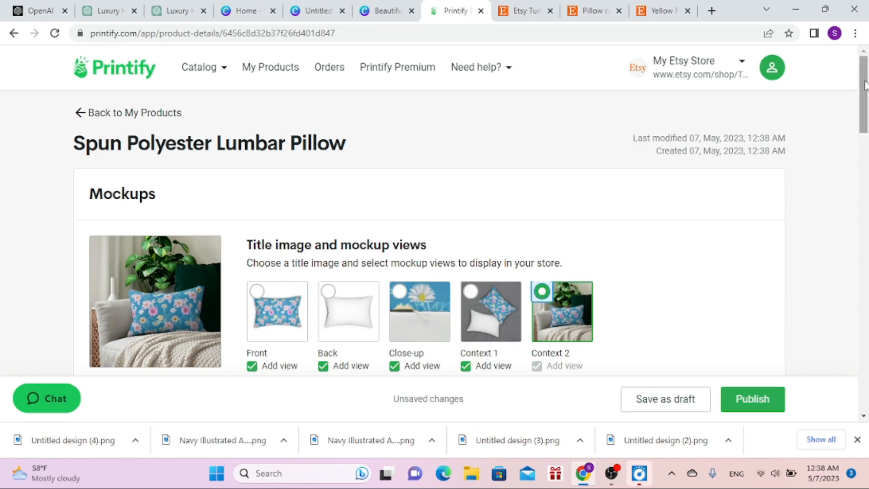
pyautogui.moveTo(864, 86); pyautogui.dragTo(865, 166)
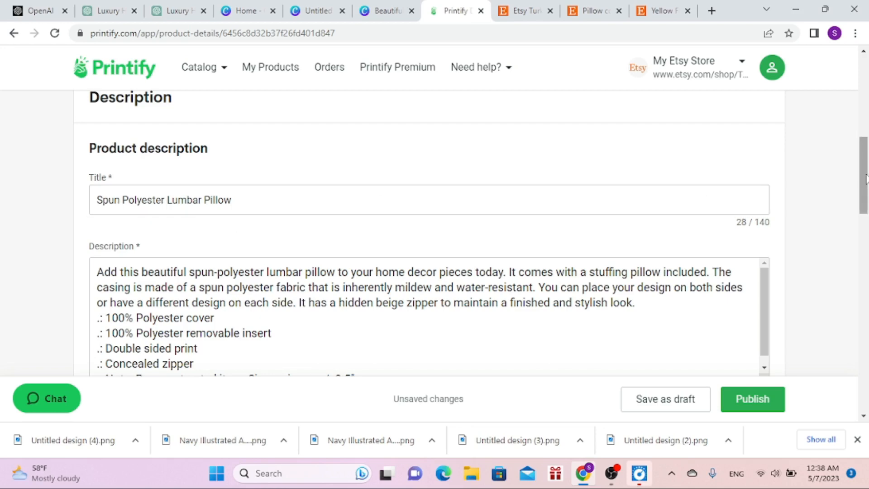
pyautogui.moveTo(865, 179)
pyautogui.mouseDown()
pyautogui.moveTo(866, 214)
pyautogui.moveTo(865, 181)
pyautogui.mouseUp()
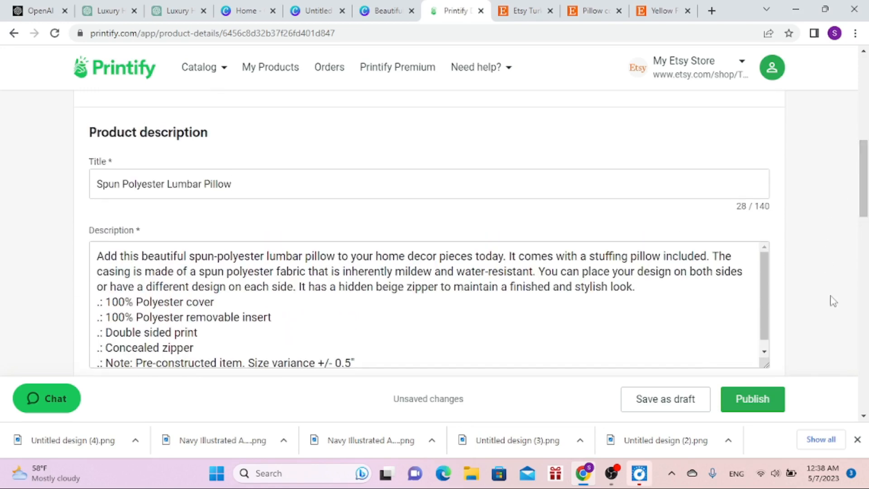
pyautogui.click(752, 399)
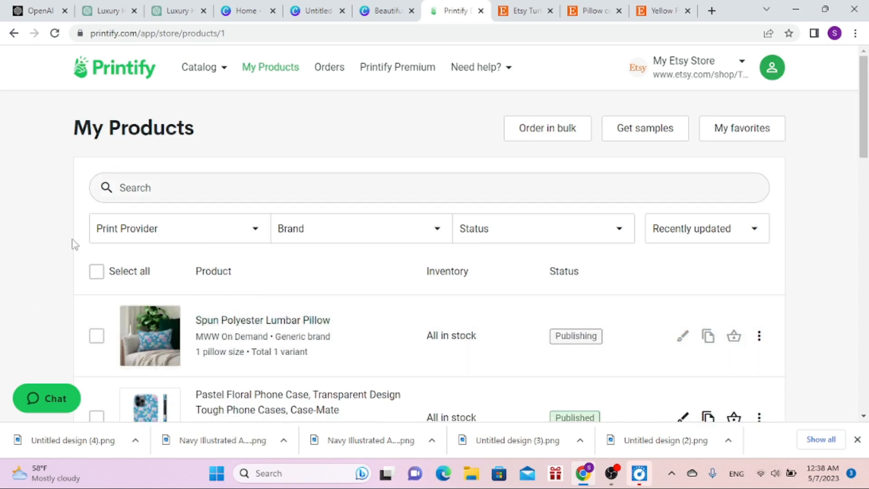
# Find the Duvet Cover in the Blankets category of Home & Living and start designing it with Catalyst Fabric Solutions
pyautogui.click(197, 69)
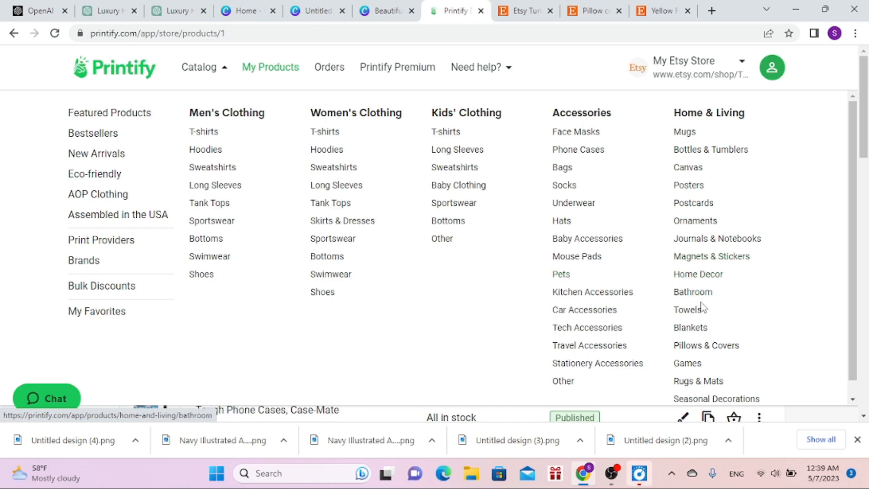
pyautogui.click(690, 329)
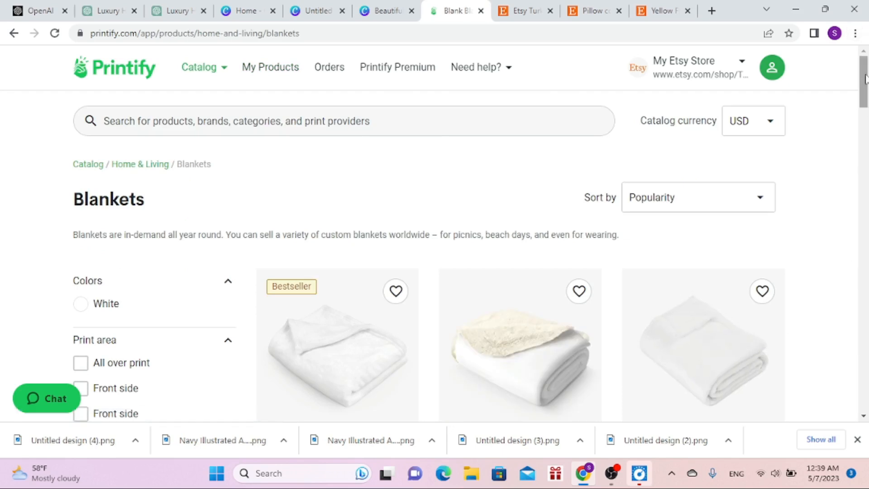
pyautogui.moveTo(865, 80); pyautogui.dragTo(857, 399)
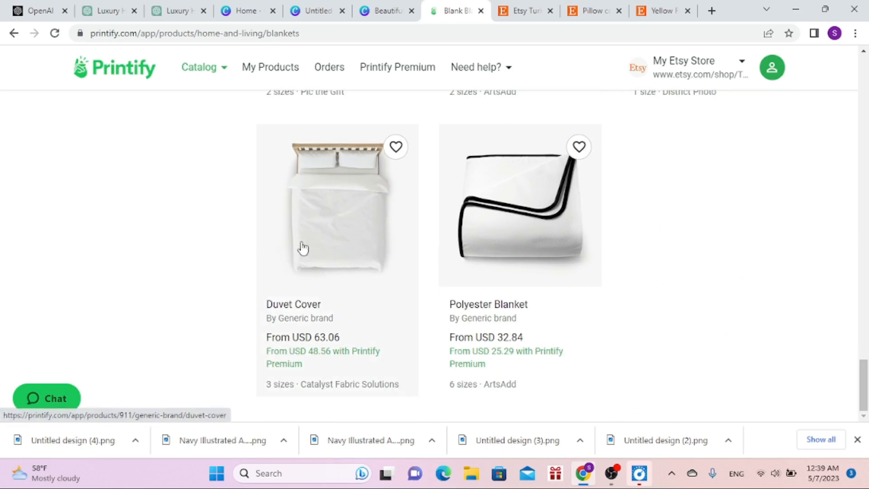
pyautogui.click(332, 240)
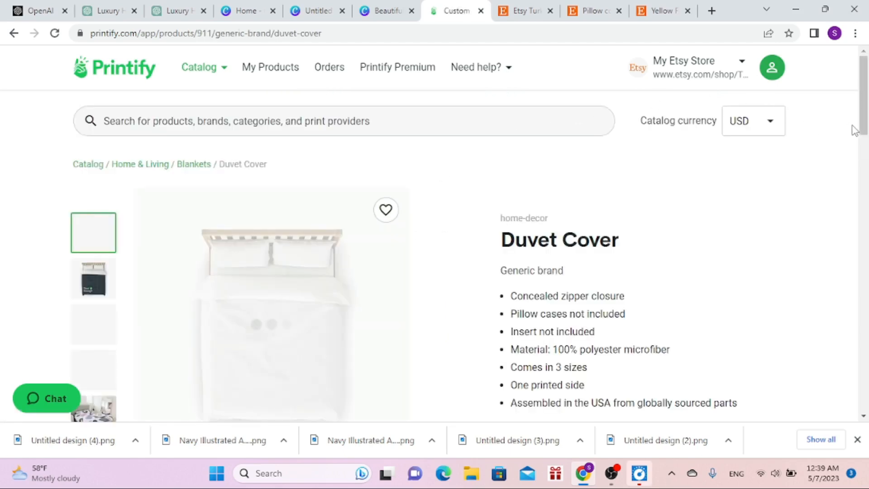
pyautogui.moveTo(863, 105); pyautogui.dragTo(865, 123)
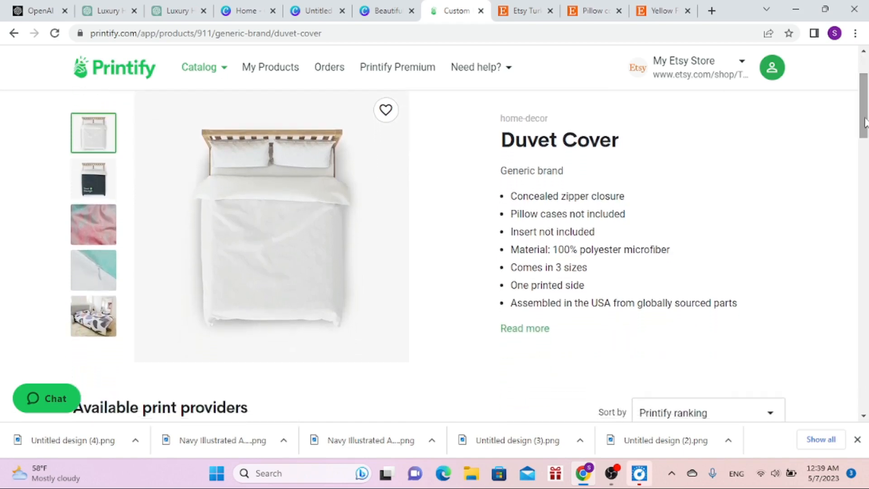
pyautogui.scroll(-3, 662, 308)
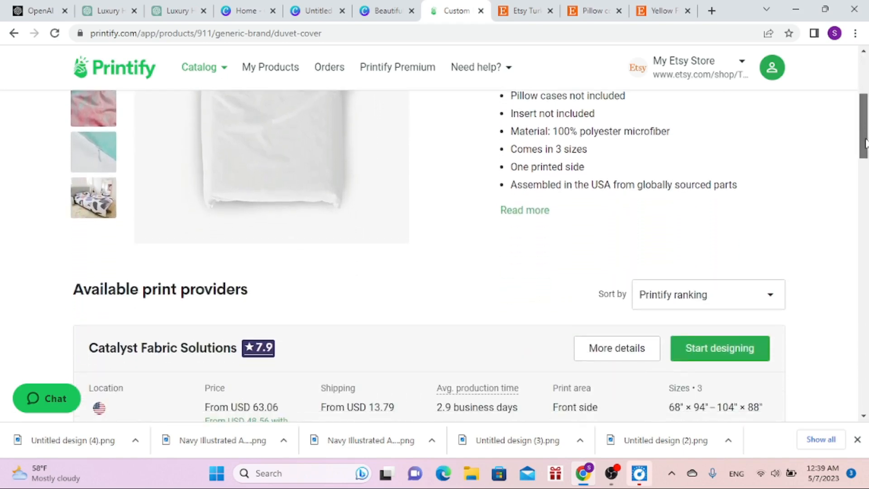
pyautogui.click(697, 352)
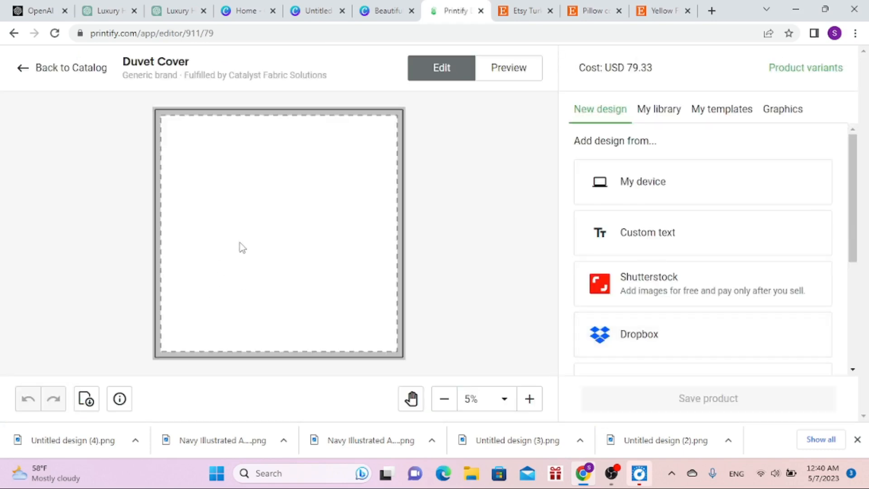
# Add Untitled design (4).png from the library to the duvet cover, offset it slightly from the centre, and repeat it as a pattern
pyautogui.click(668, 120)
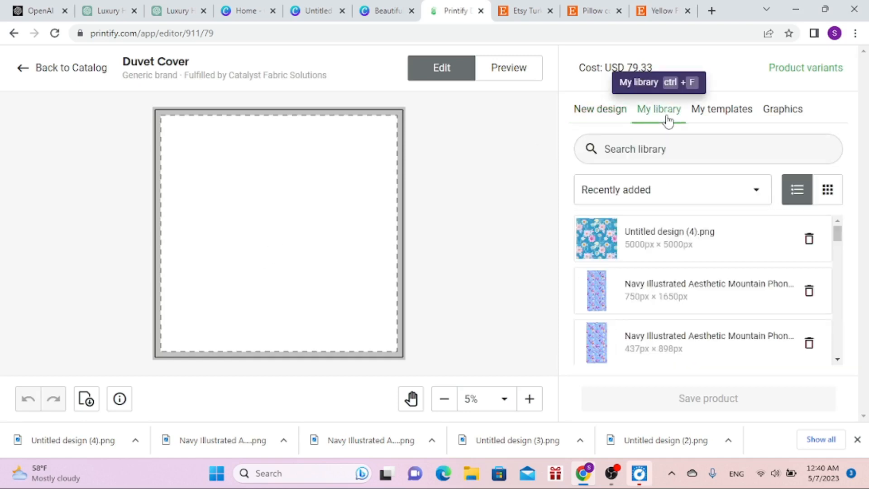
pyautogui.click(594, 250)
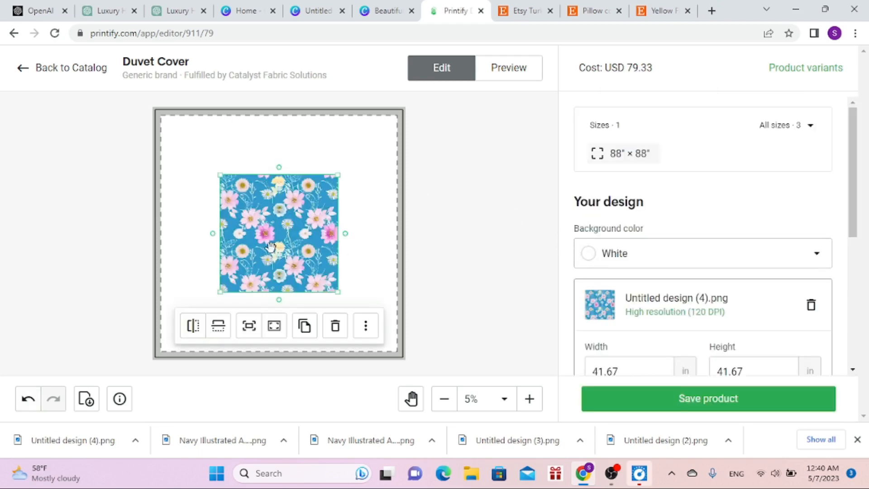
pyautogui.moveTo(270, 246)
pyautogui.mouseDown()
pyautogui.moveTo(206, 183)
pyautogui.moveTo(256, 240)
pyautogui.mouseUp()
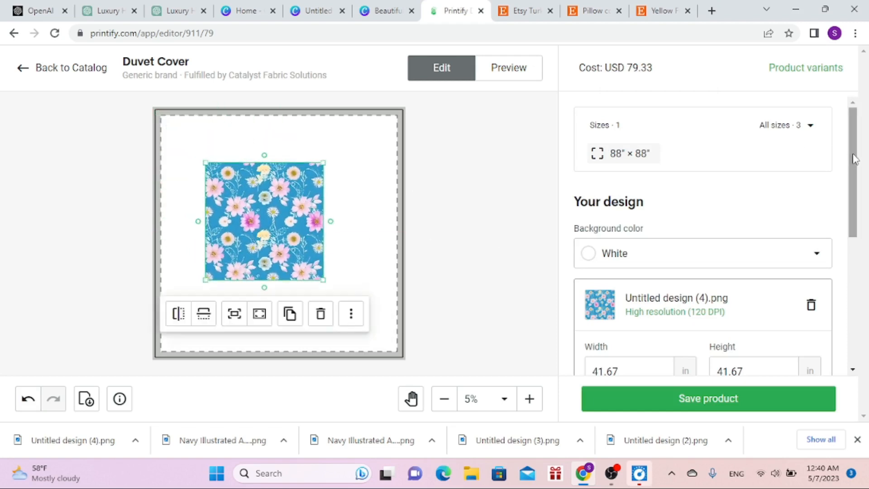
pyautogui.moveTo(854, 158); pyautogui.dragTo(858, 286)
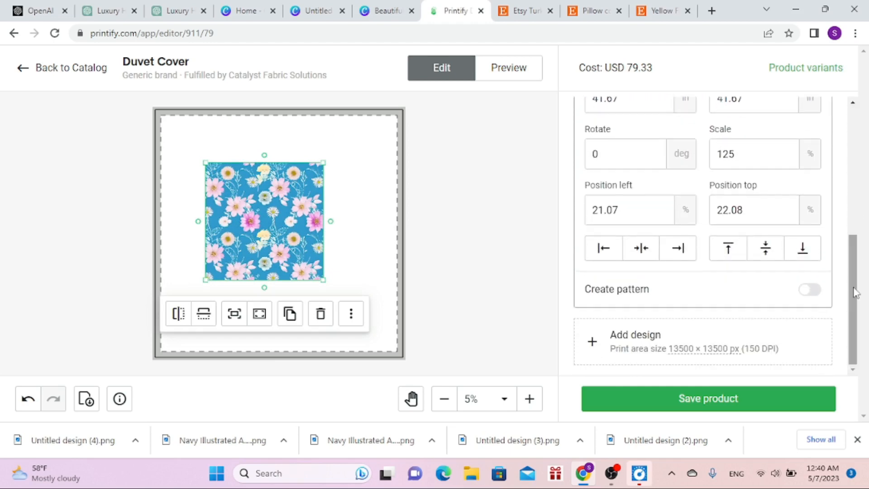
pyautogui.click(810, 290)
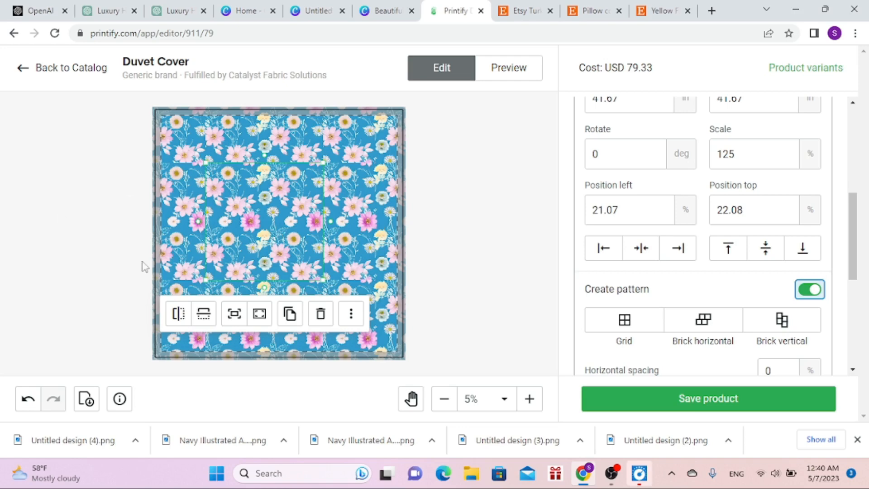
pyautogui.click(387, 238)
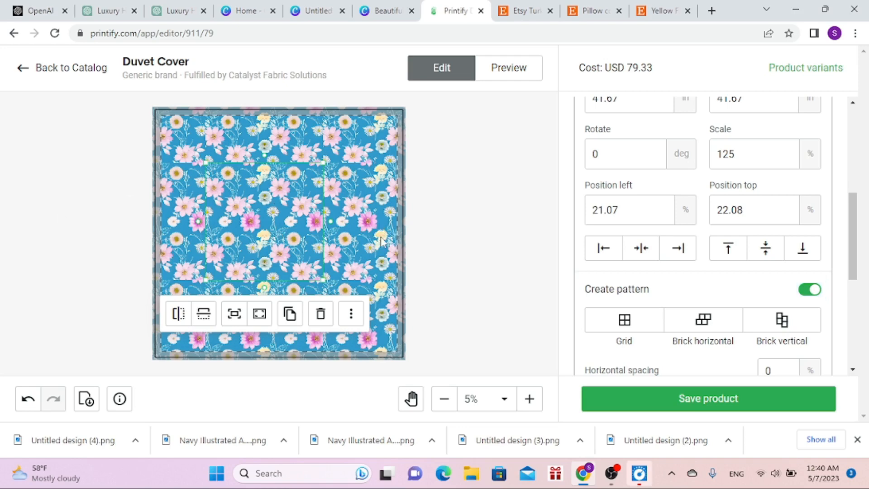
# Preview the duvet cover's Front, Folded and Context mockups, and save the product
pyautogui.click(505, 74)
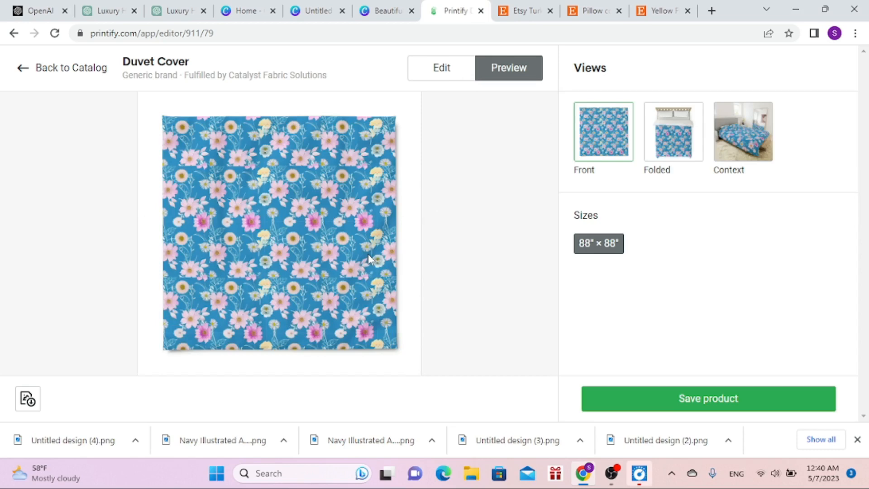
pyautogui.click(671, 145)
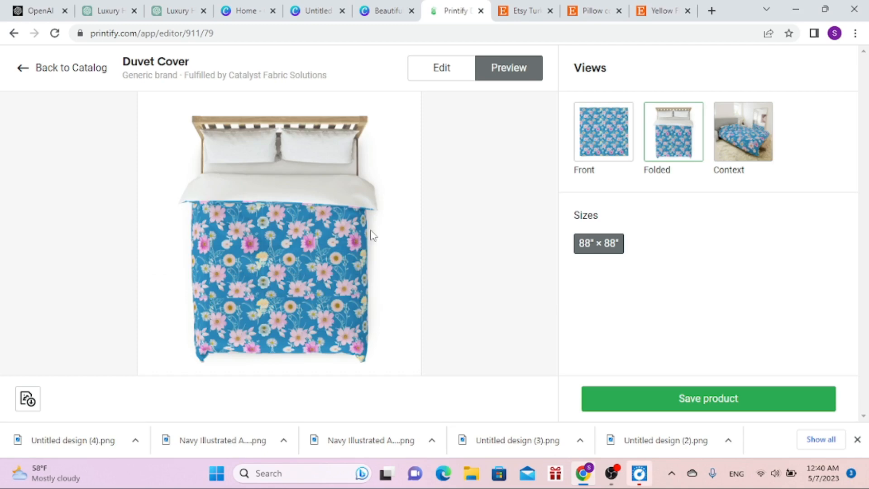
pyautogui.click(751, 137)
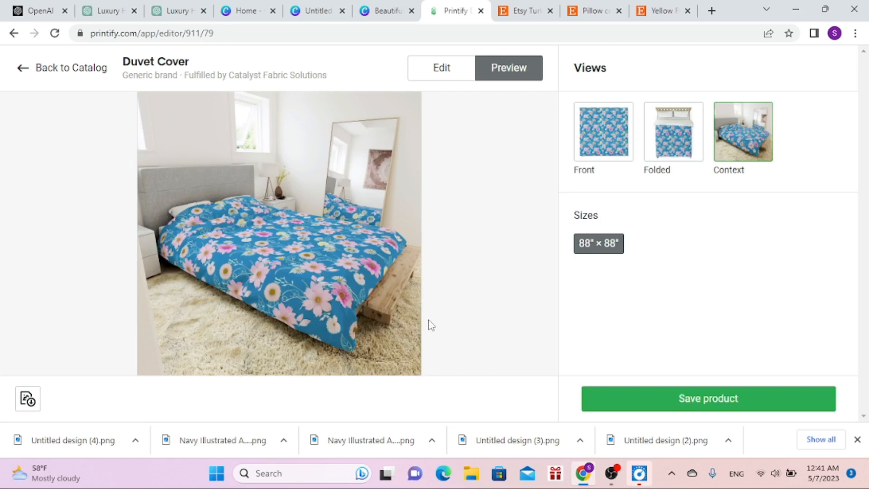
pyautogui.click(667, 400)
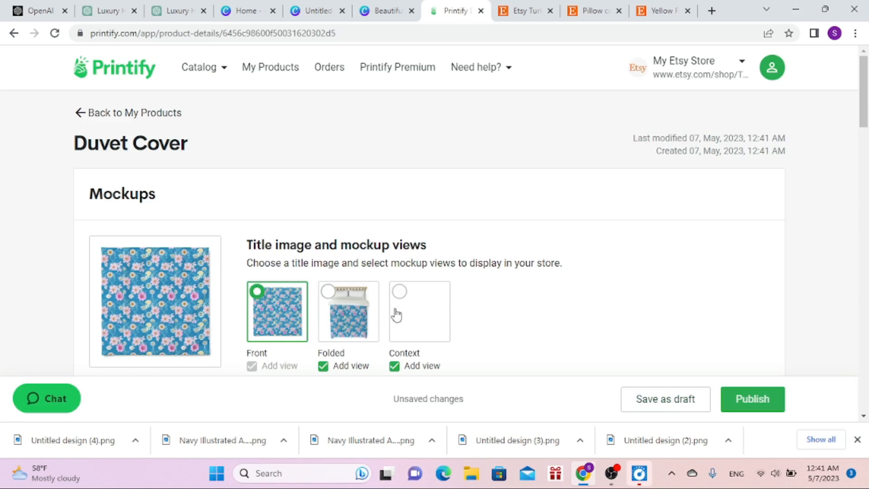
# Make the Folded mockup the duvet cover's title image, select all its variants, and publish the product to the Etsy store
pyautogui.click(328, 292)
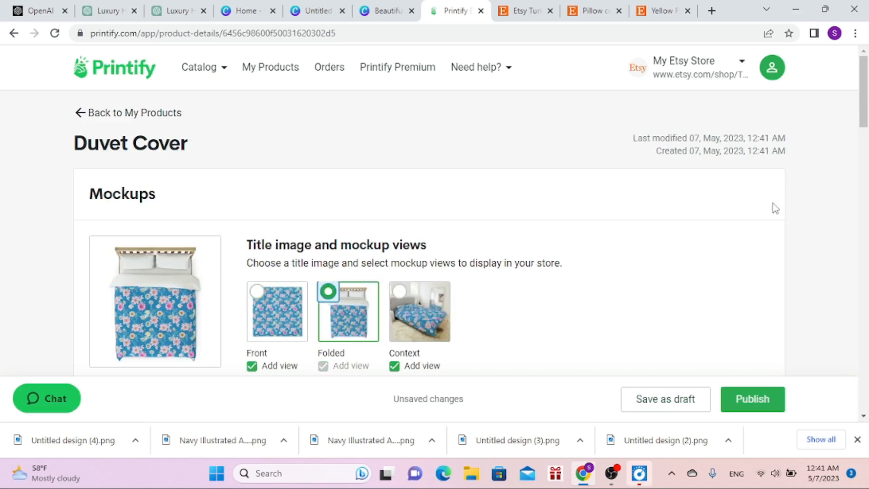
pyautogui.moveTo(860, 123); pyautogui.dragTo(865, 207)
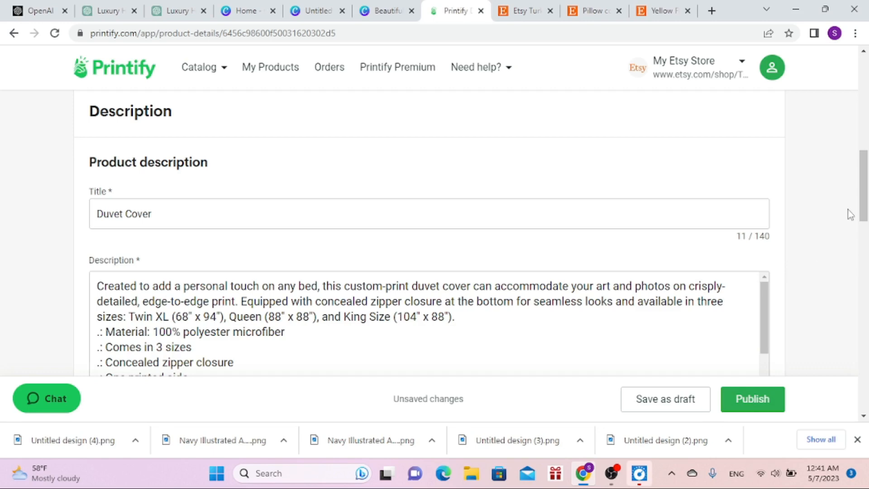
pyautogui.moveTo(865, 206); pyautogui.dragTo(866, 273)
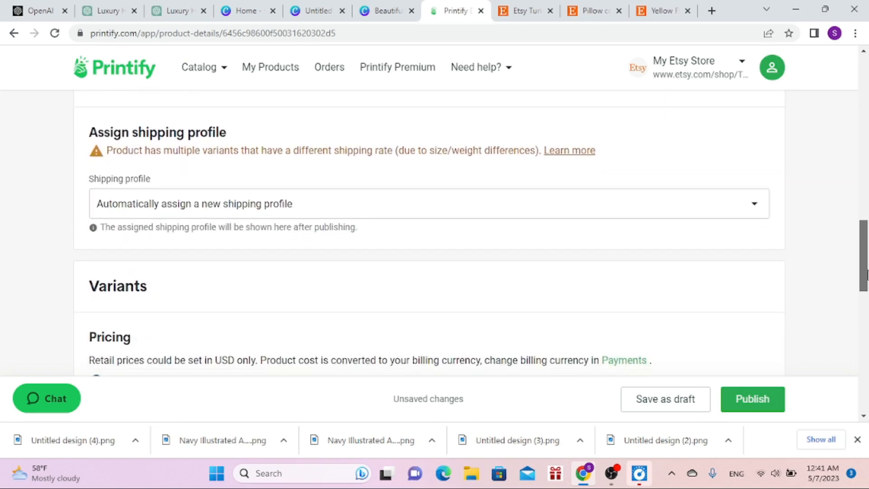
pyautogui.moveTo(866, 272); pyautogui.dragTo(866, 301)
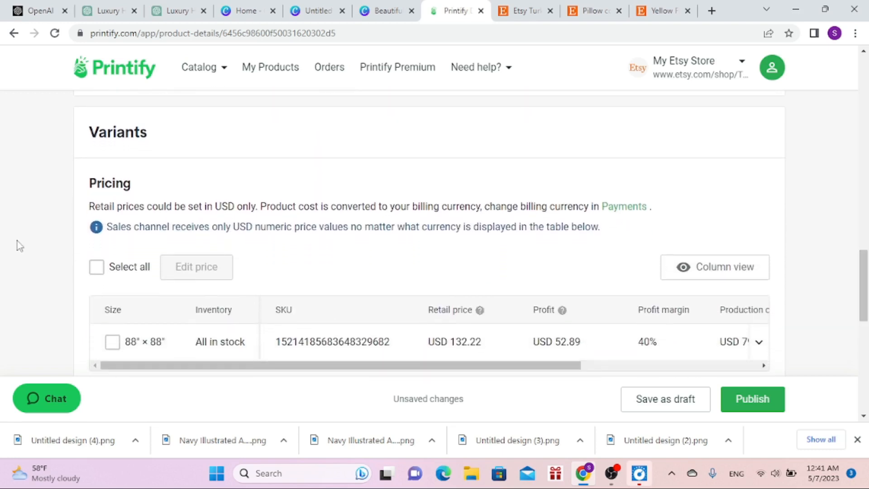
pyautogui.click(97, 268)
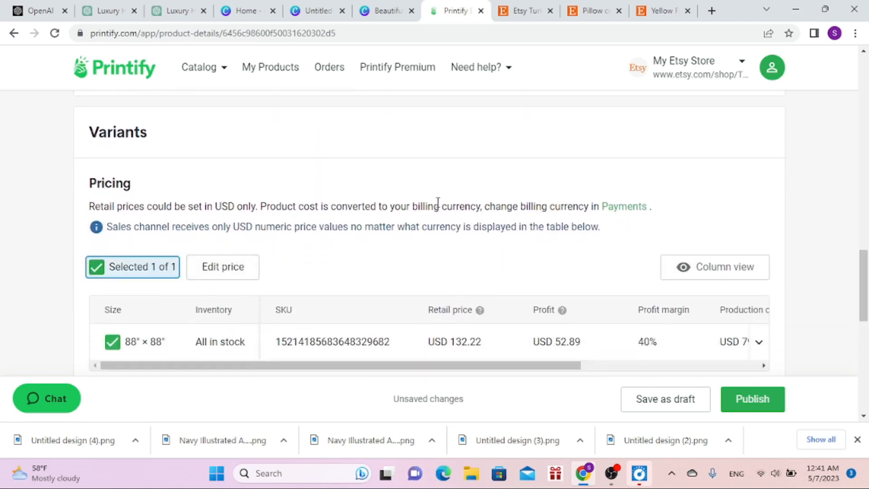
pyautogui.click(753, 400)
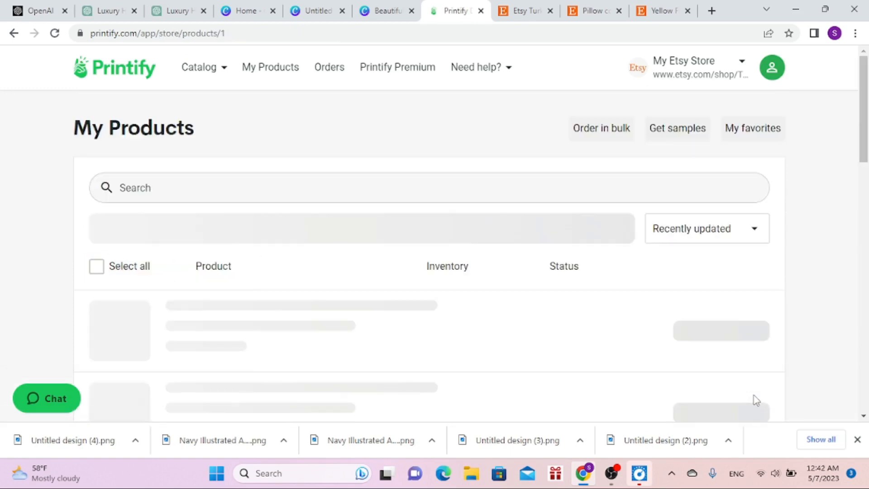
# Check the newly published pillow and phone case among the active listings in Etsy's Shop Manager, and return to Printify
pyautogui.click(513, 11)
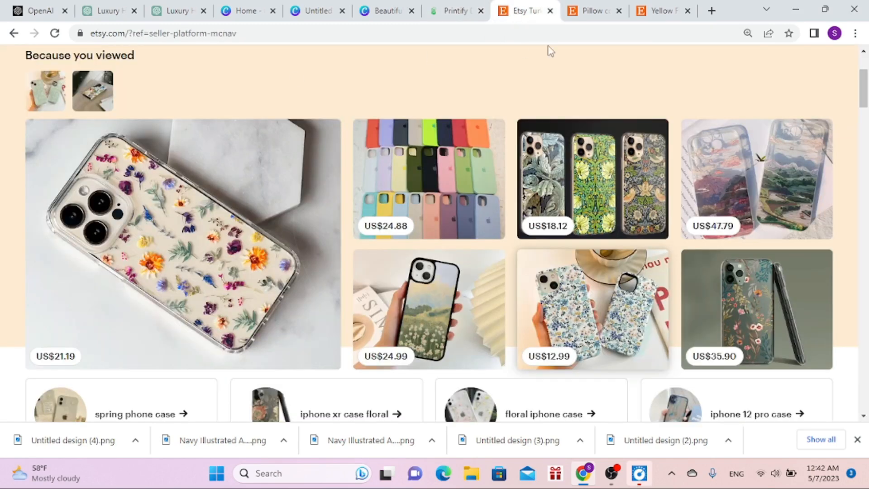
pyautogui.click(588, 11)
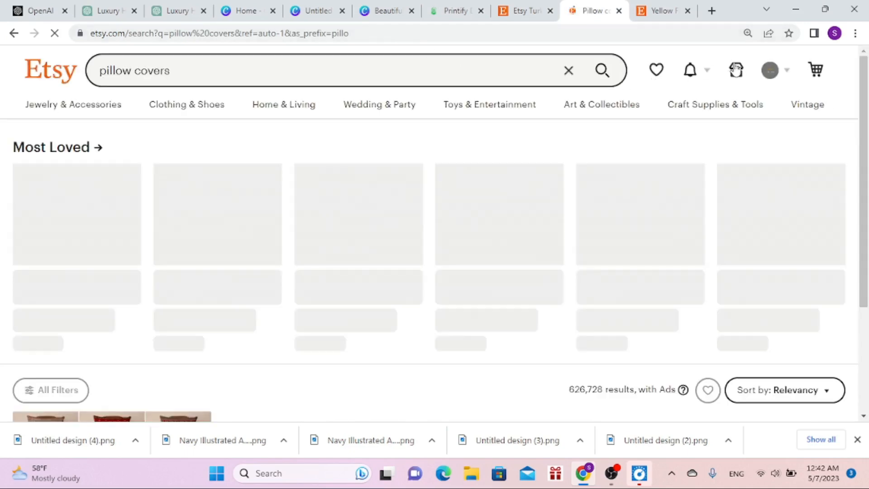
pyautogui.scroll(-8, 655, 83)
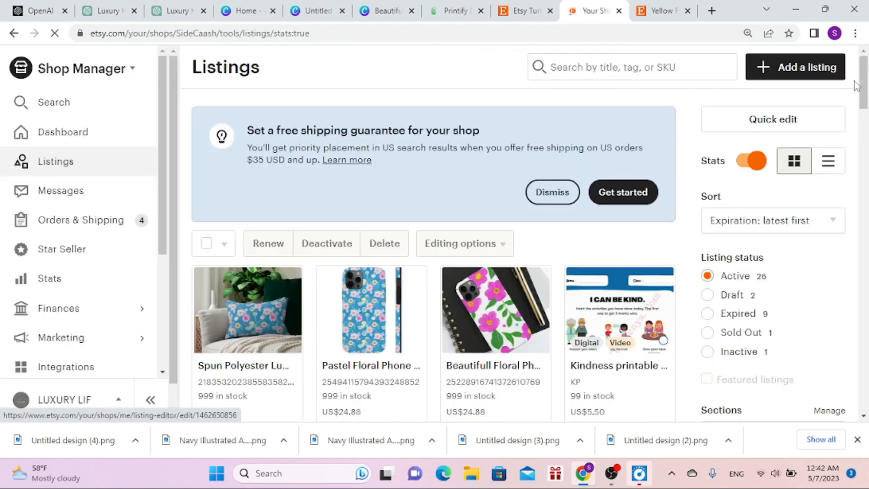
pyautogui.moveTo(867, 89)
pyautogui.mouseDown()
pyautogui.moveTo(867, 119)
pyautogui.moveTo(867, 105)
pyautogui.mouseUp()
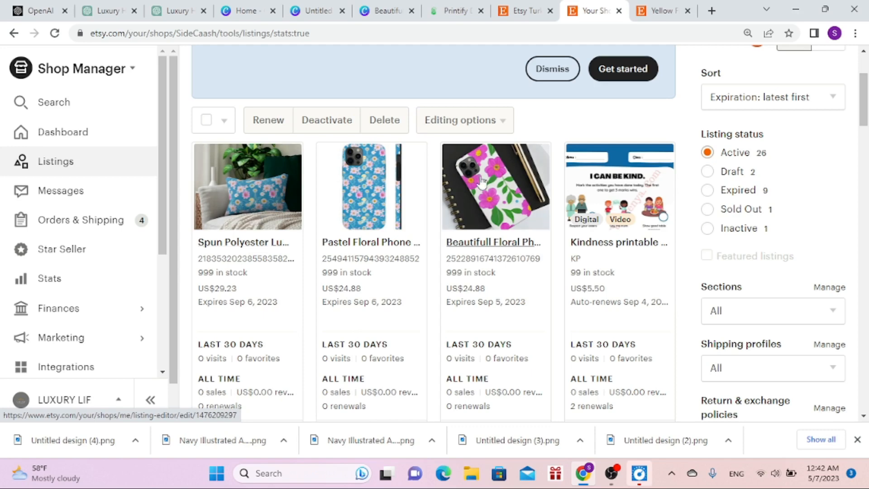
pyautogui.click(457, 13)
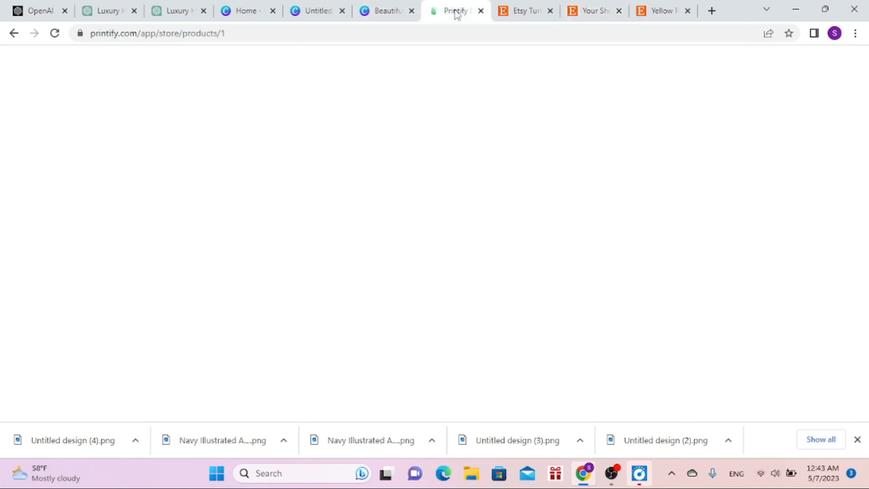